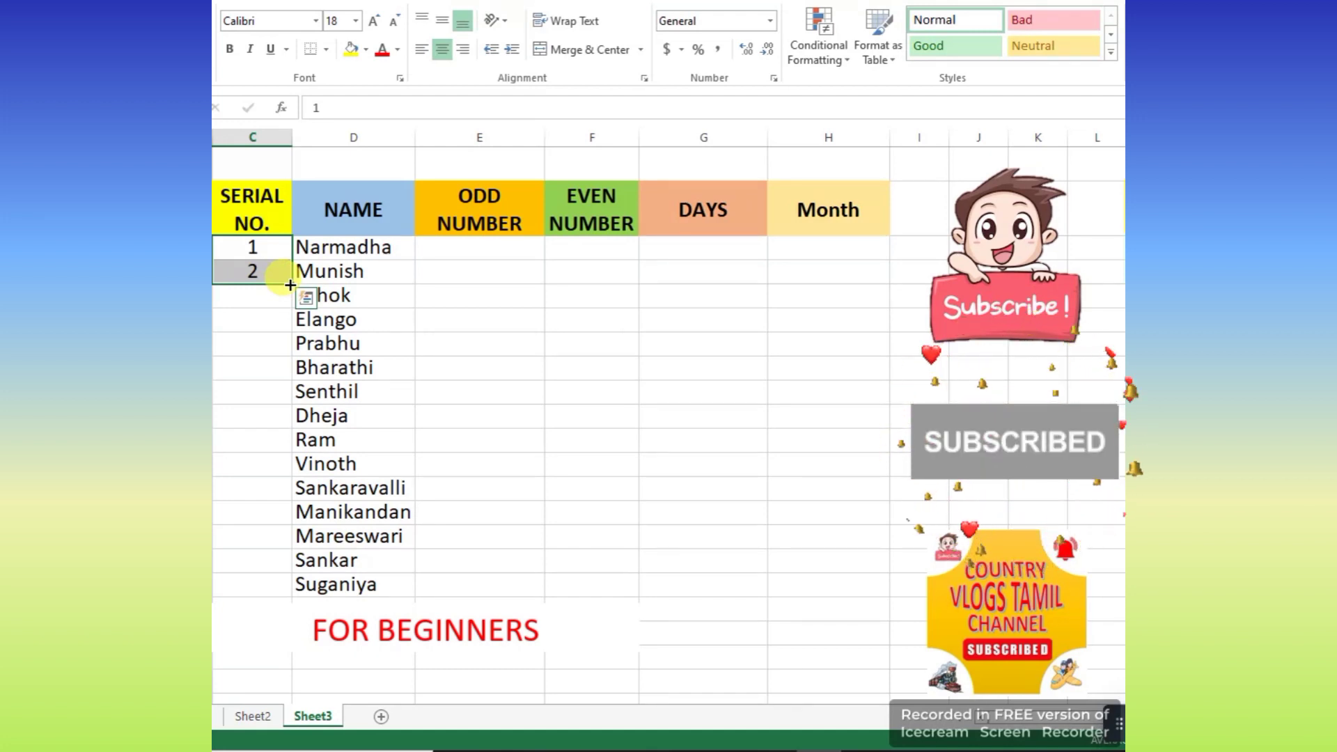
Extend the serial numbers from 1 and 2 down to 15 beside the names and clear the whole series
{"action": "left_click_drag", "start_coordinate": [289, 285], "coordinate": [293, 599]}
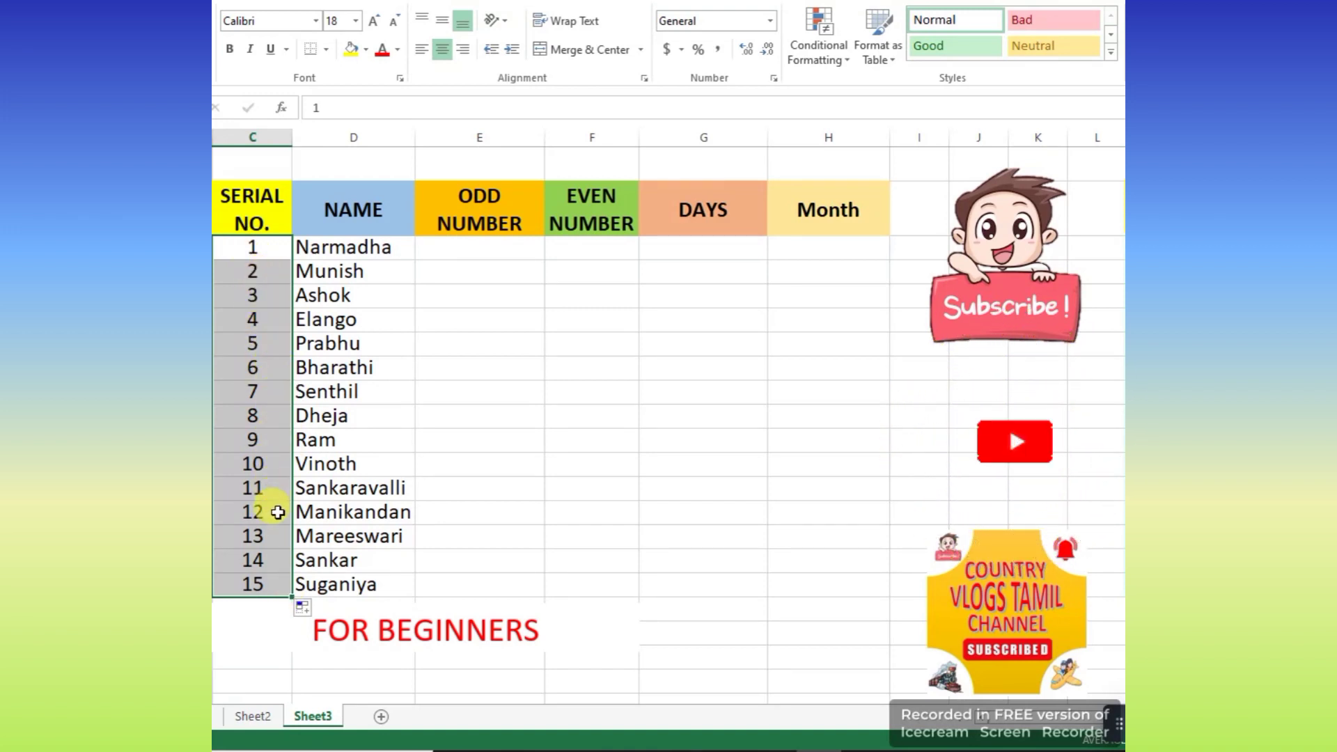
{"action": "left_click", "coordinate": [466, 348]}
{"action": "left_click_drag", "start_coordinate": [259, 249], "coordinate": [242, 592]}
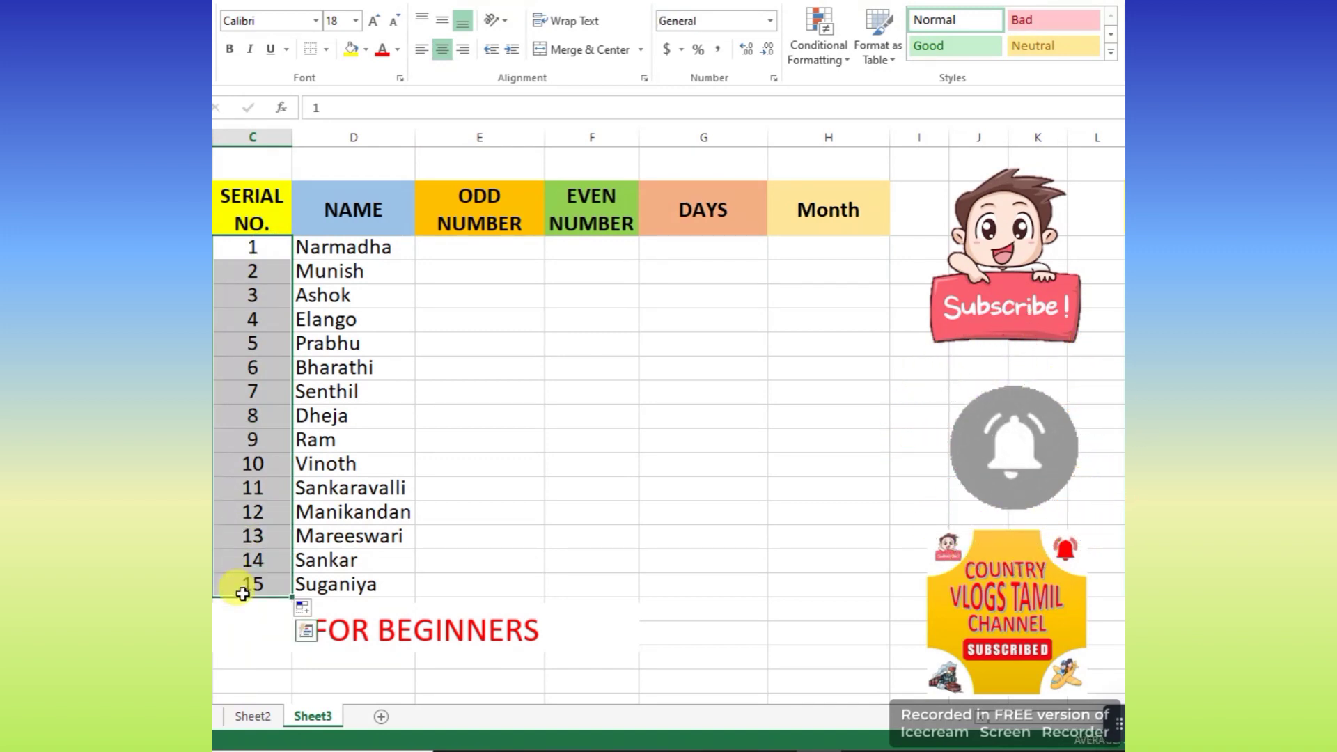
{"action": "key", "text": "Delete"}
Enter 1 and 2 as the first serial numbers and auto-fill the series down to 15 beside the last name
{"action": "left_click_drag", "start_coordinate": [255, 252], "coordinate": [271, 275]}
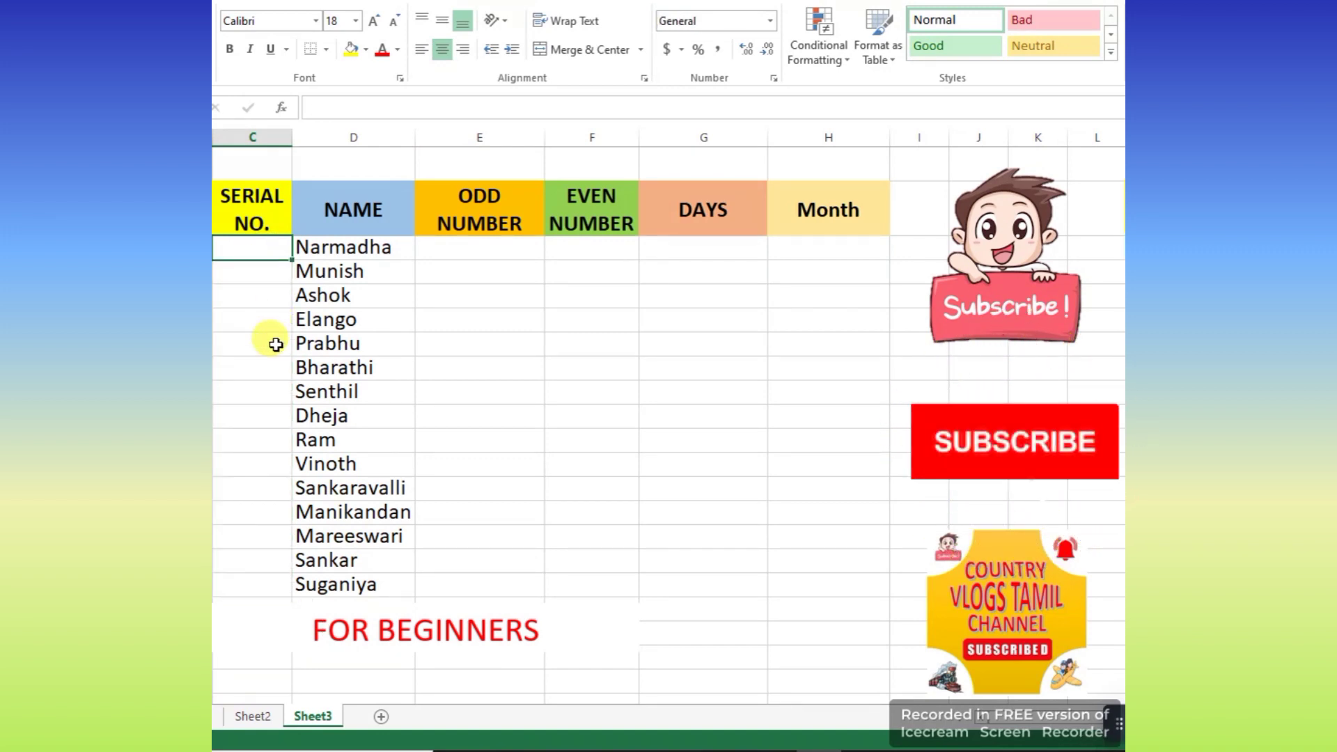
{"action": "type", "text": "1"}
{"action": "key", "text": "Return"}
{"action": "type", "text": "2"}
{"action": "key", "text": "Return"}
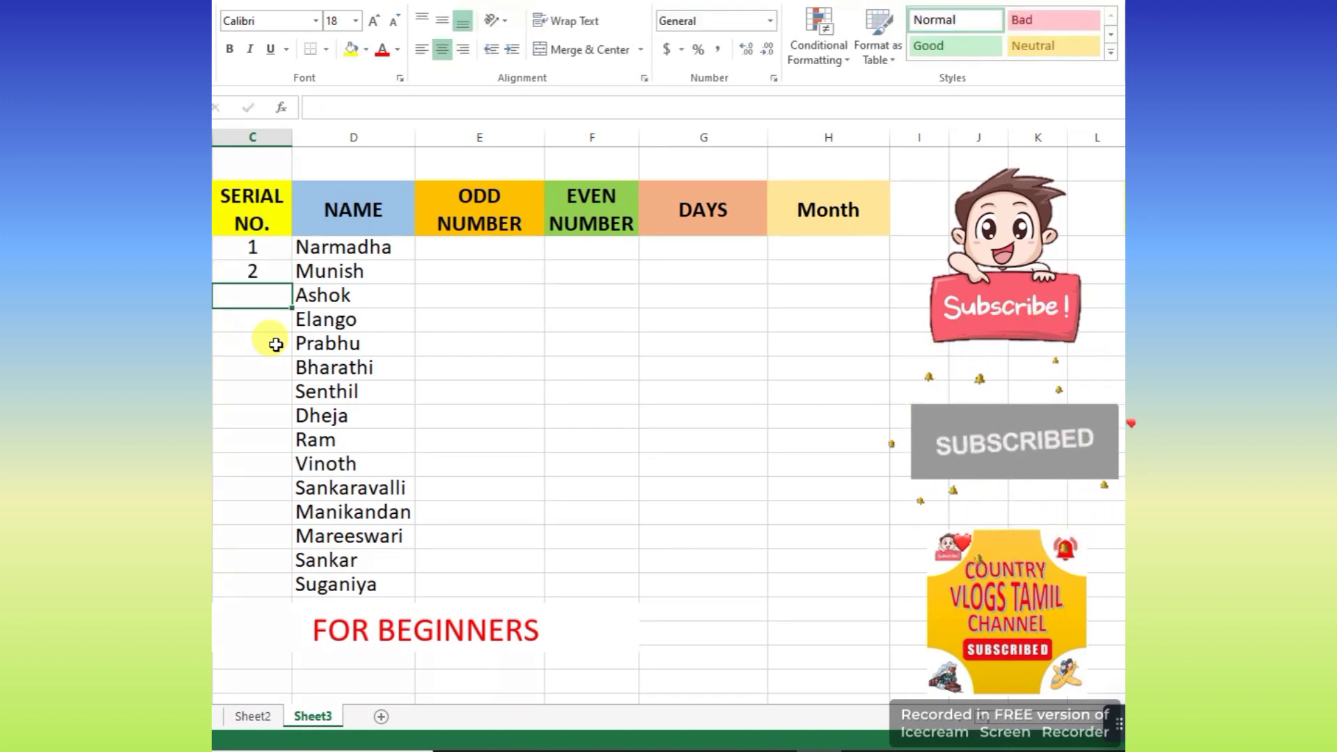
{"action": "left_click_drag", "start_coordinate": [269, 248], "coordinate": [274, 262]}
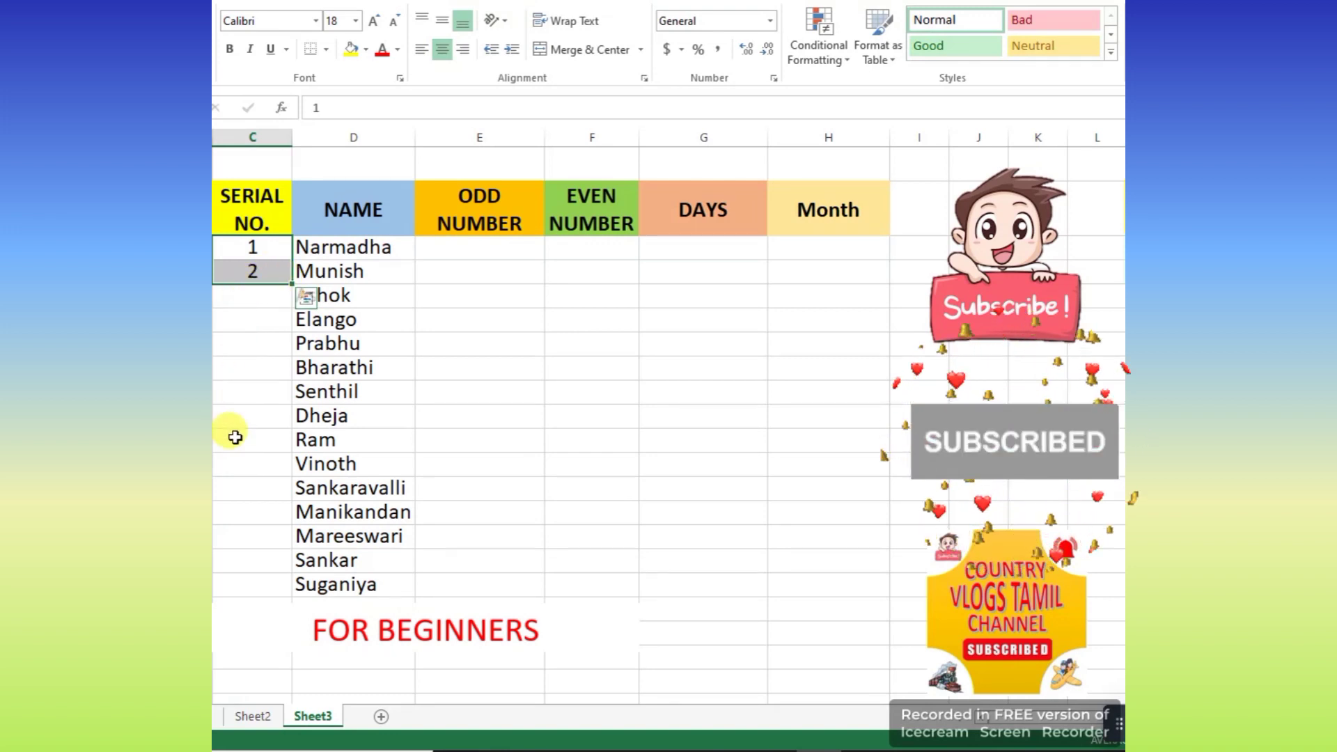
{"action": "double_click", "coordinate": [294, 284]}
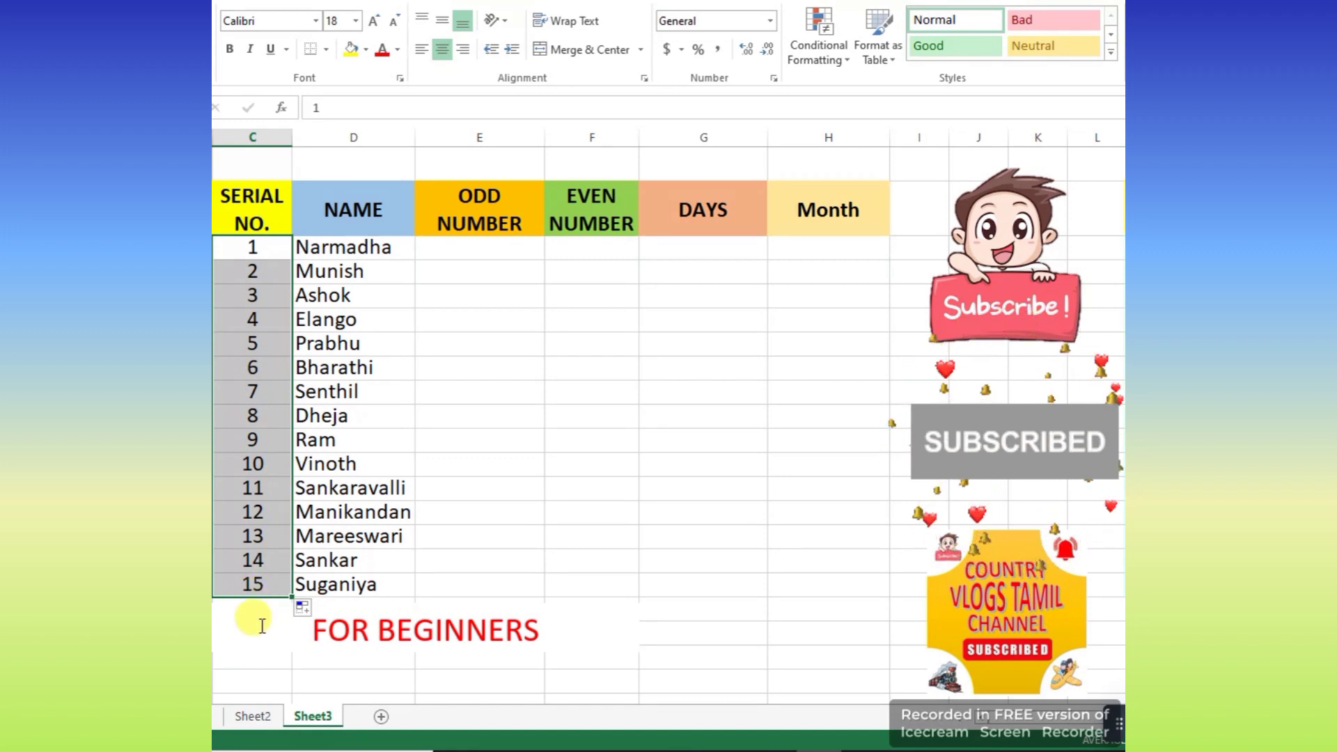
{"action": "left_click", "coordinate": [253, 367]}
{"action": "left_click_drag", "start_coordinate": [249, 247], "coordinate": [253, 295]}
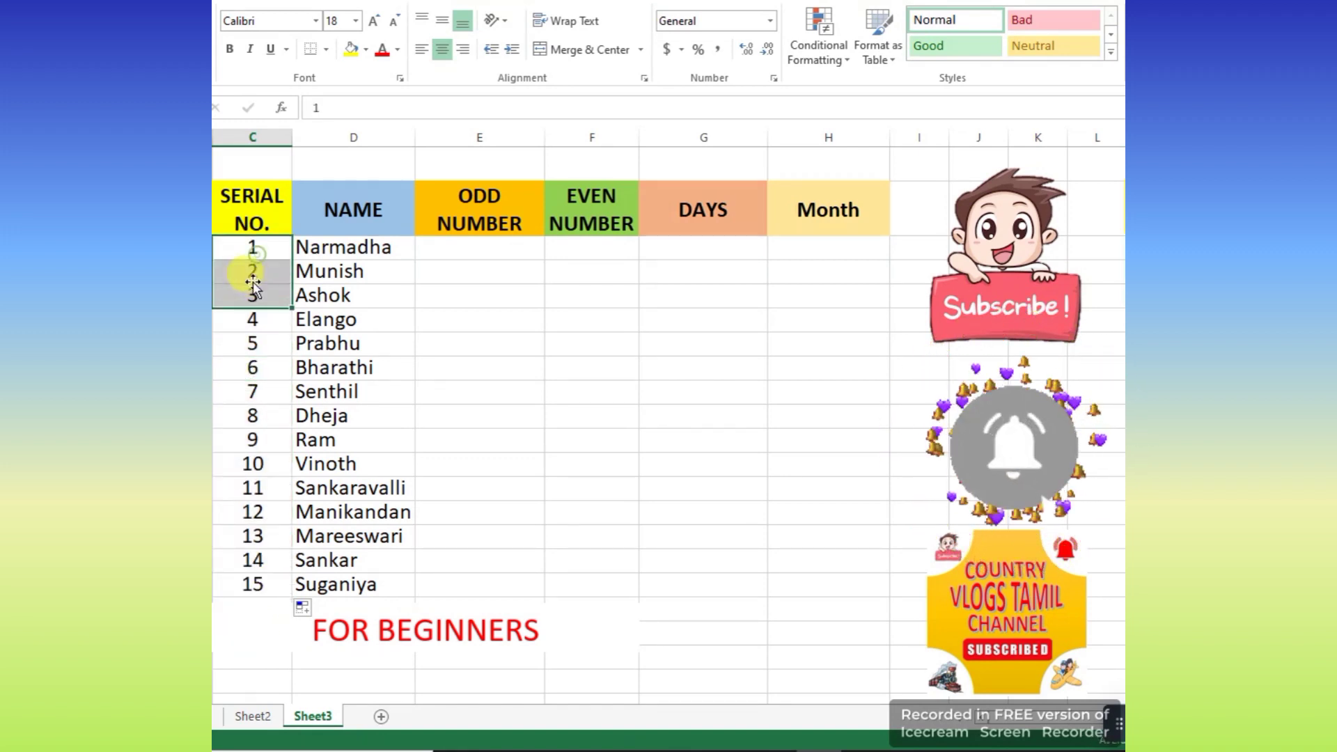
Enter 1 and 3 at the start of the ODD NUMBER column and extend the series down to 29
{"action": "left_click", "coordinate": [522, 346]}
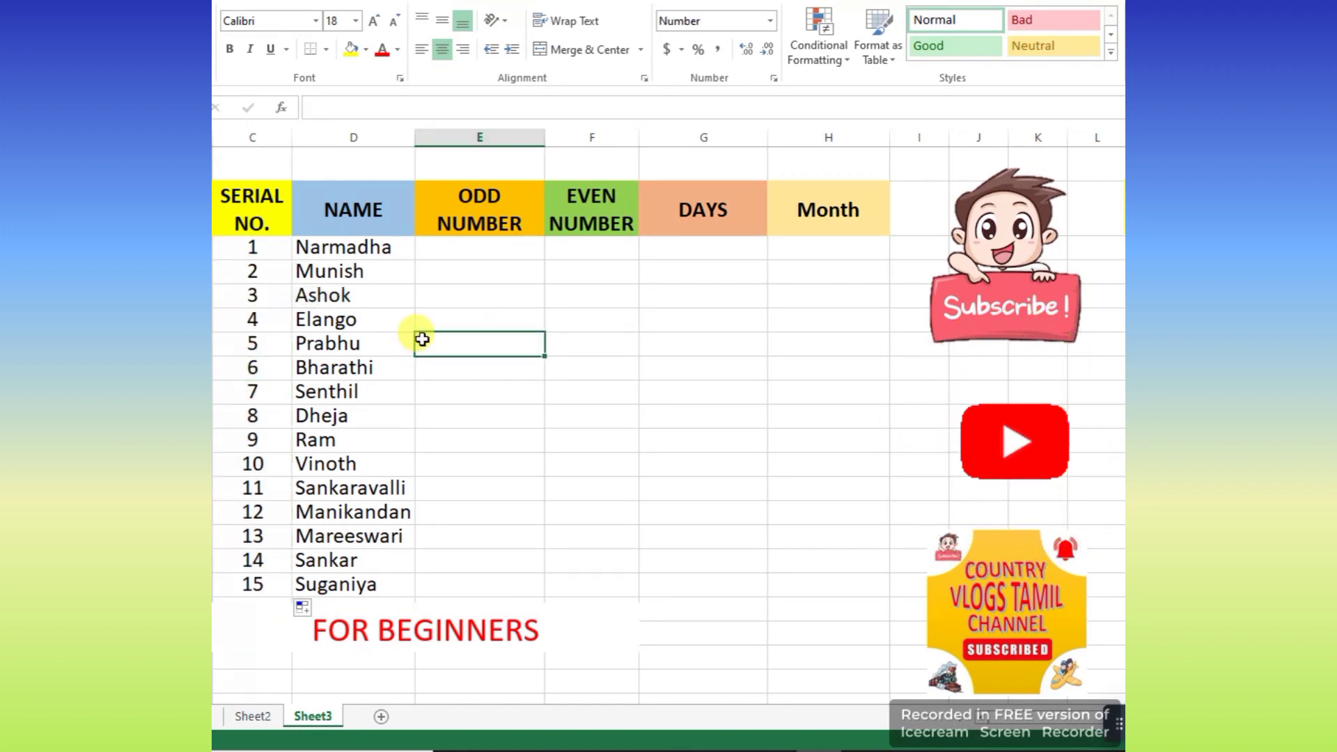
{"action": "left_click", "coordinate": [456, 247]}
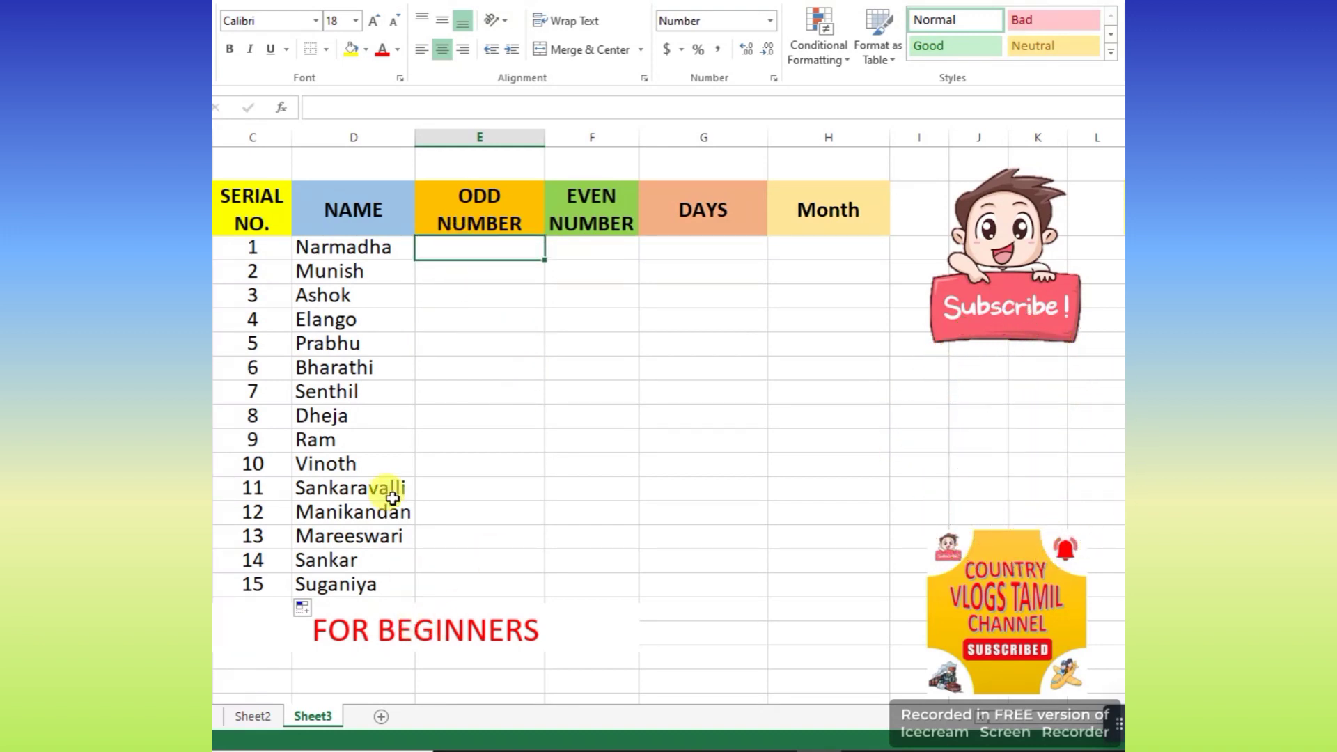
{"action": "type", "text": "1"}
{"action": "key", "text": "Return"}
{"action": "type", "text": "3"}
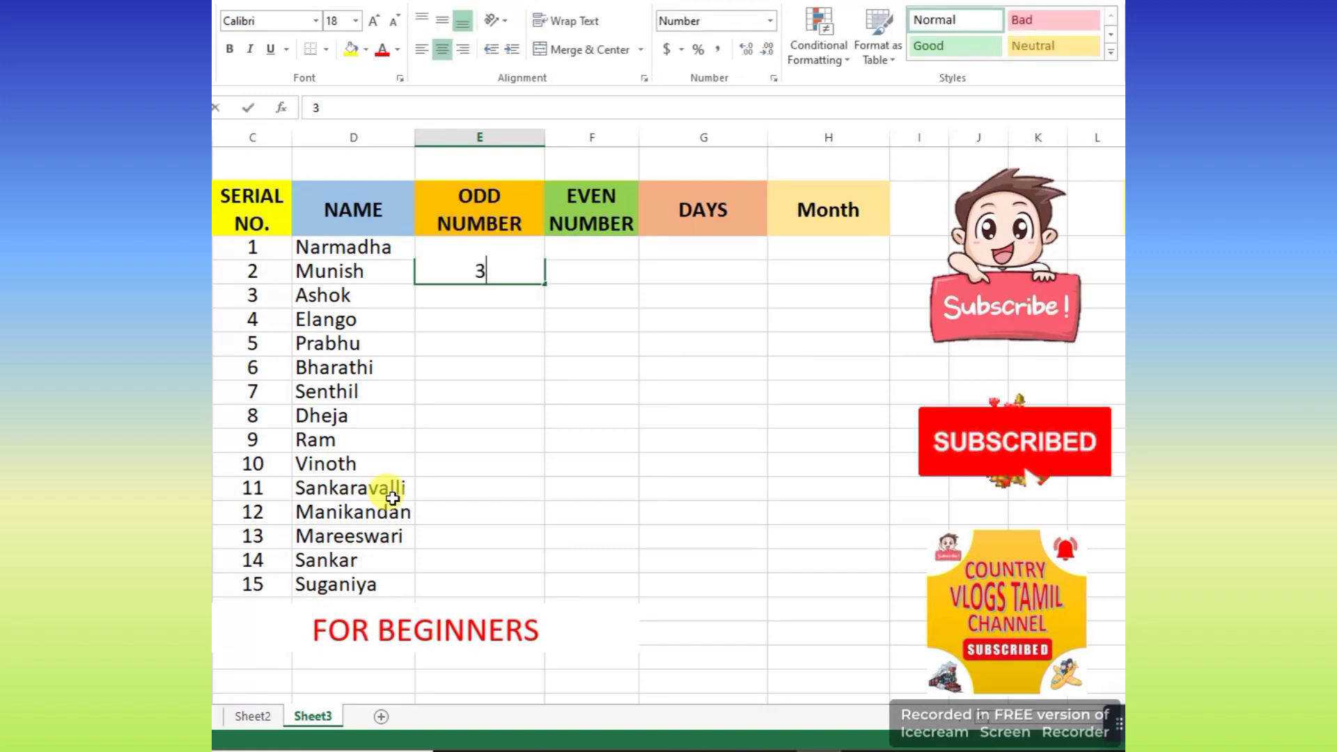
{"action": "key", "text": "Return"}
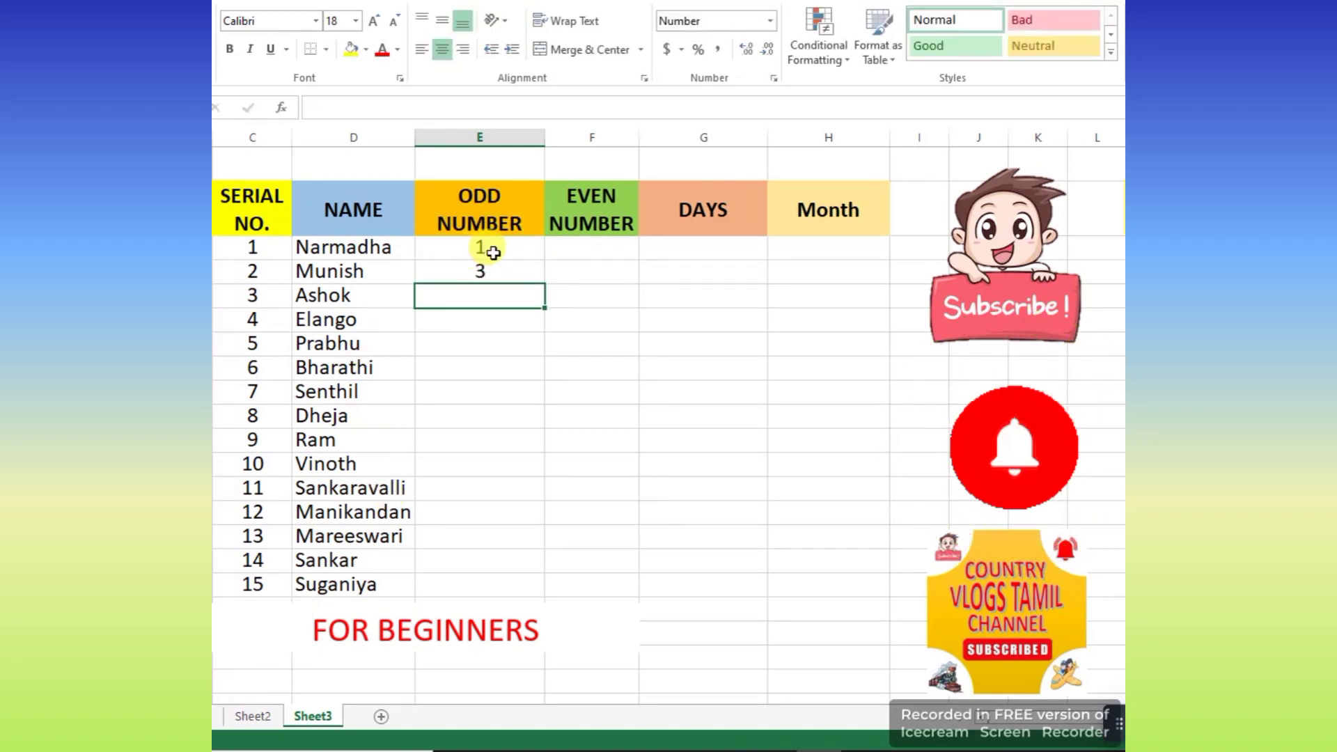
{"action": "left_click_drag", "start_coordinate": [495, 251], "coordinate": [544, 597]}
{"action": "left_click", "coordinate": [499, 269]}
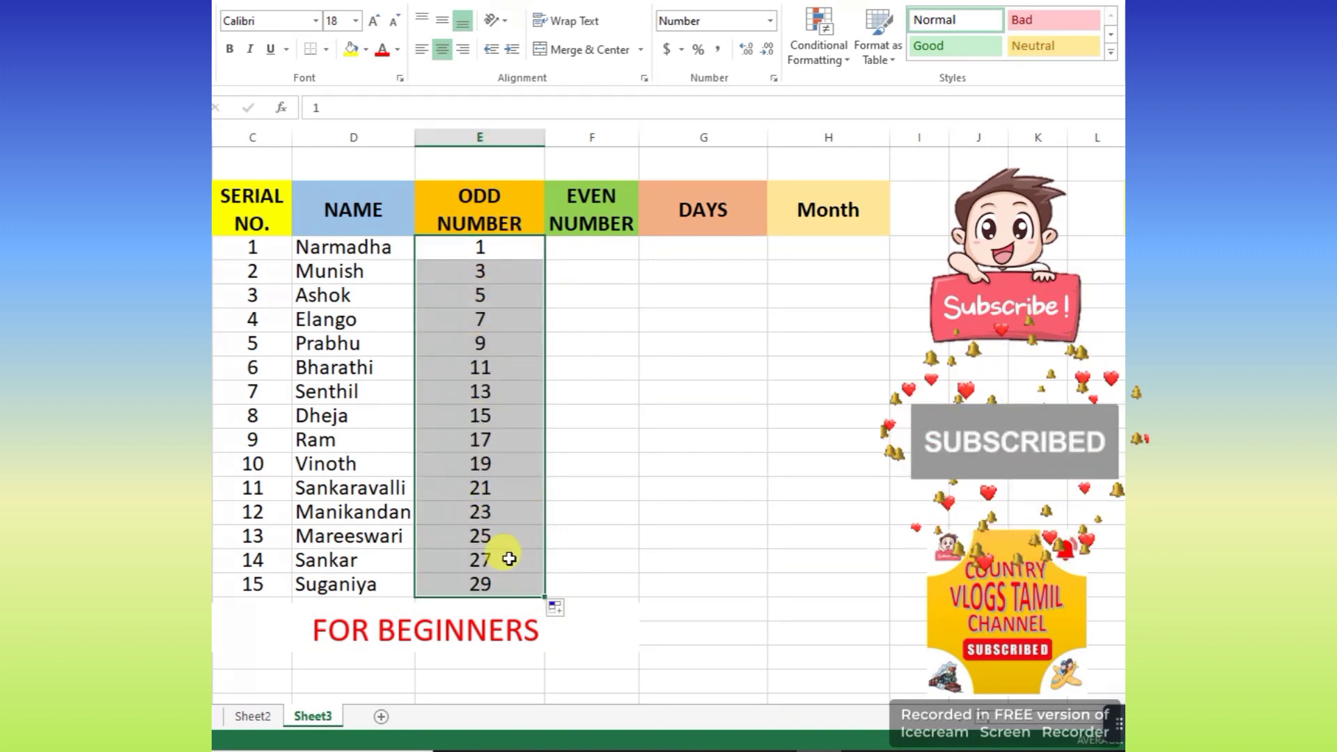
{"action": "left_click", "coordinate": [510, 277]}
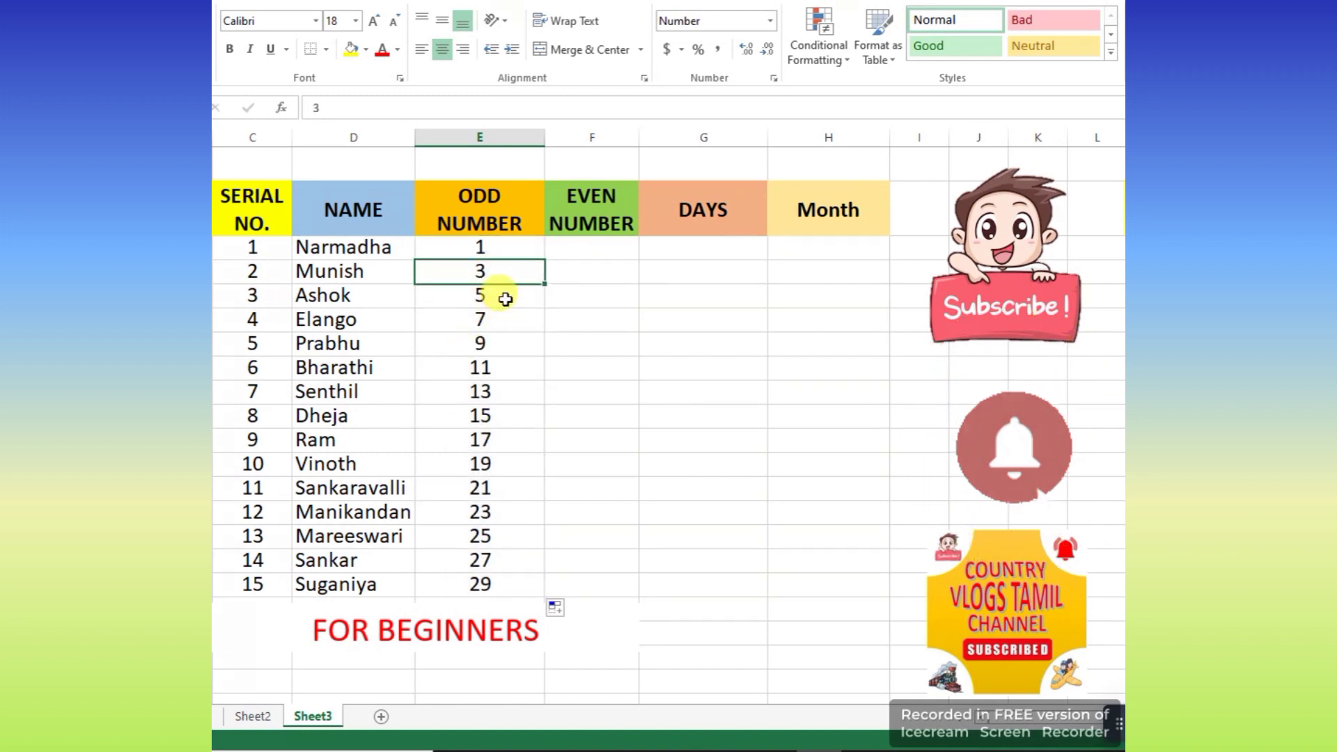
Enter 2 and 4 at the start of the EVEN NUMBER column and auto-fill the series down to 30
{"action": "left_click", "coordinate": [580, 243]}
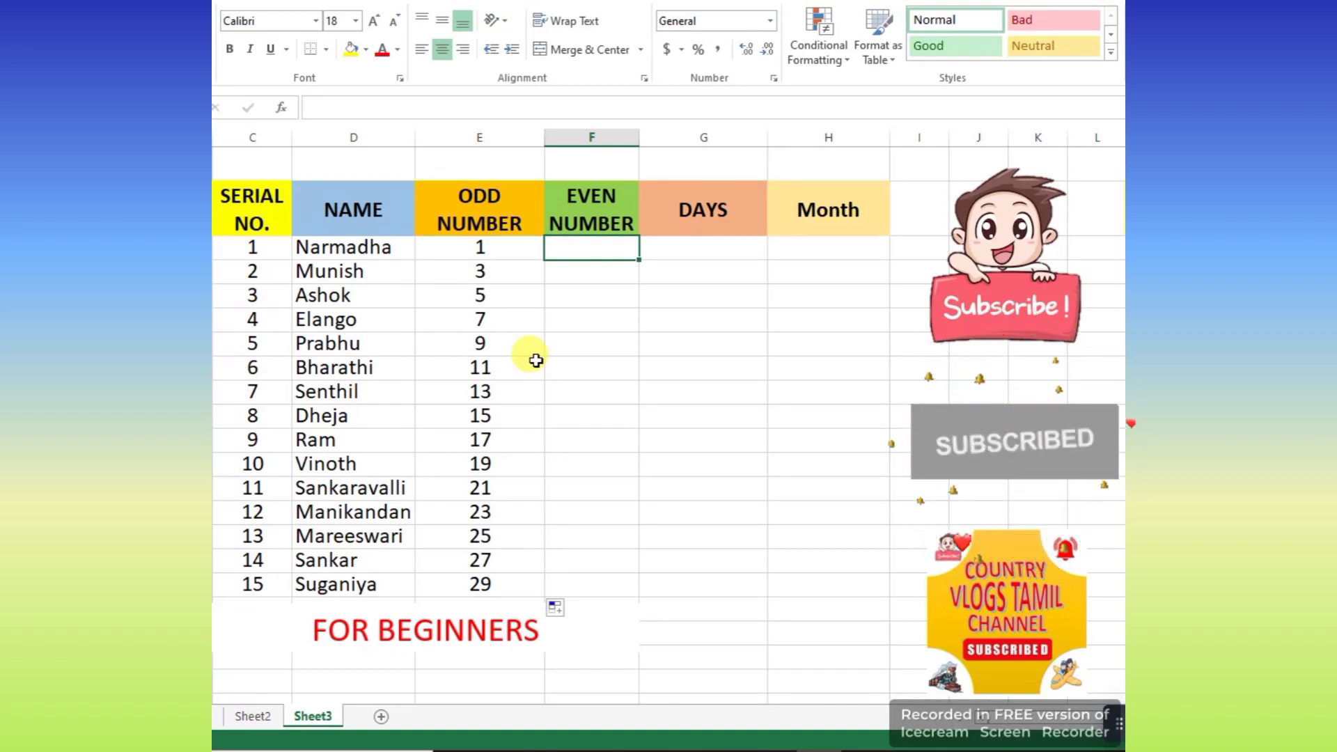
{"action": "type", "text": "2"}
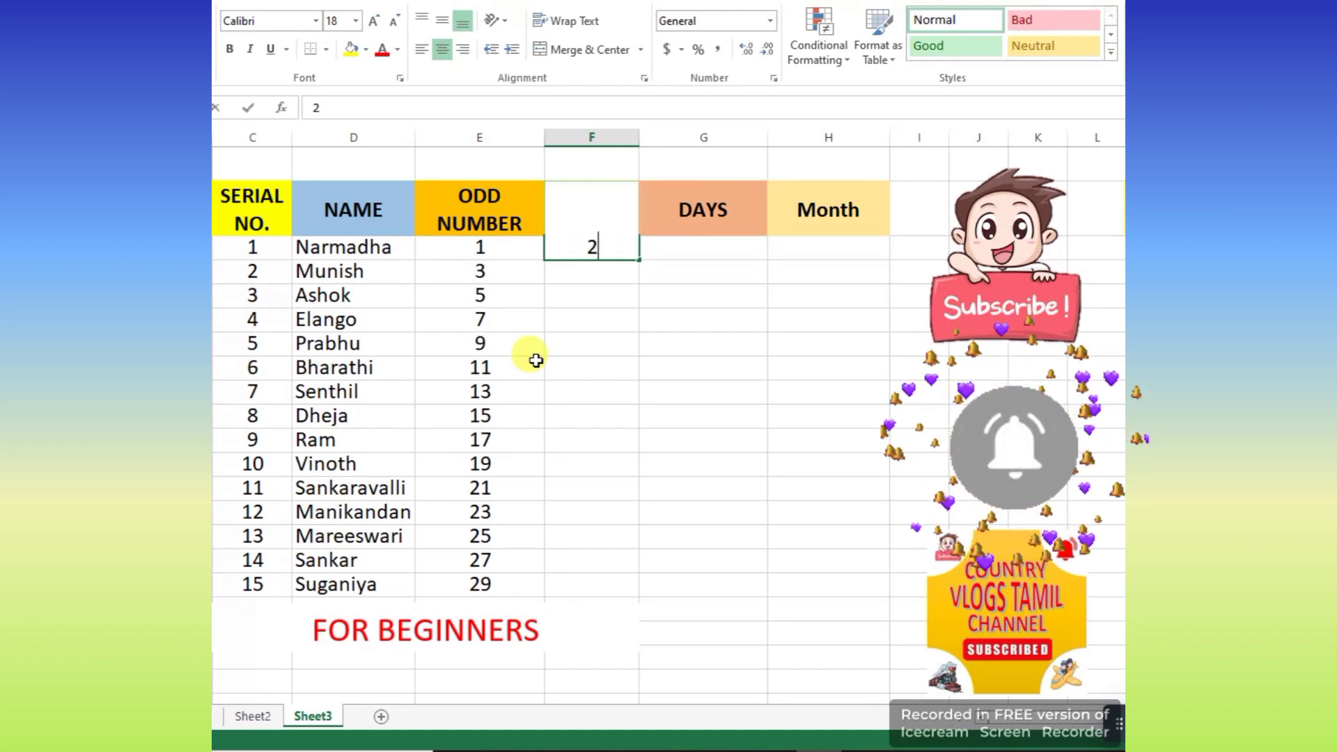
{"action": "key", "text": "Return"}
{"action": "type", "text": "4"}
{"action": "key", "text": "Return"}
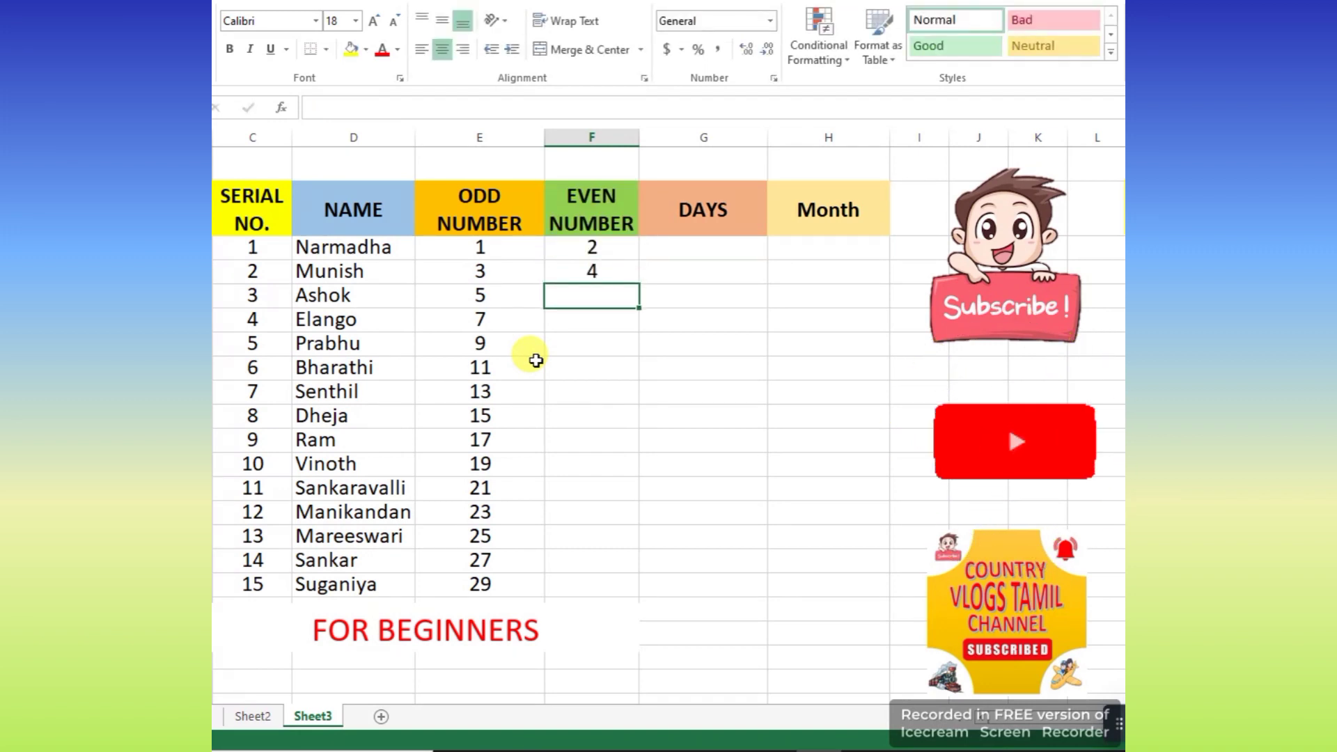
{"action": "left_click_drag", "start_coordinate": [605, 249], "coordinate": [640, 284]}
{"action": "left_click", "coordinate": [582, 343]}
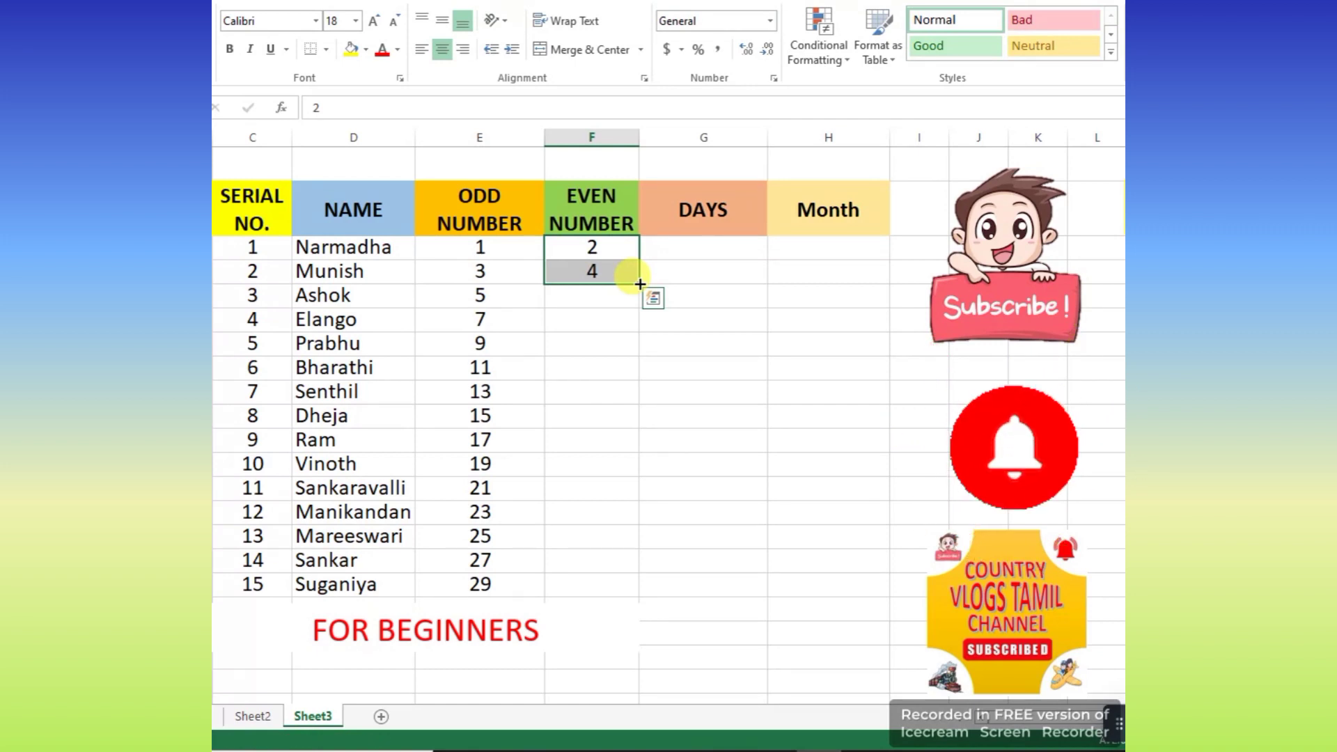
{"action": "double_click", "coordinate": [640, 284]}
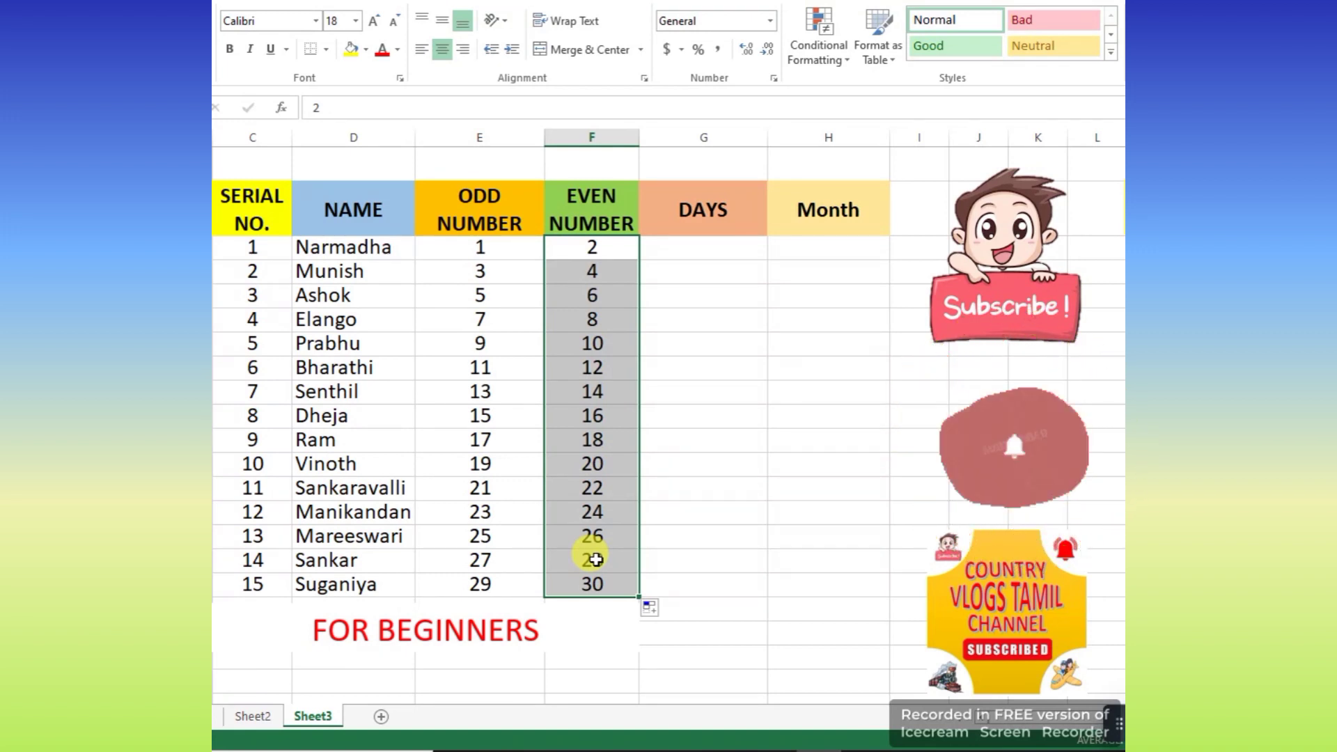
Clear all values below the EVEN NUMBER heading
{"action": "left_click", "coordinate": [669, 366]}
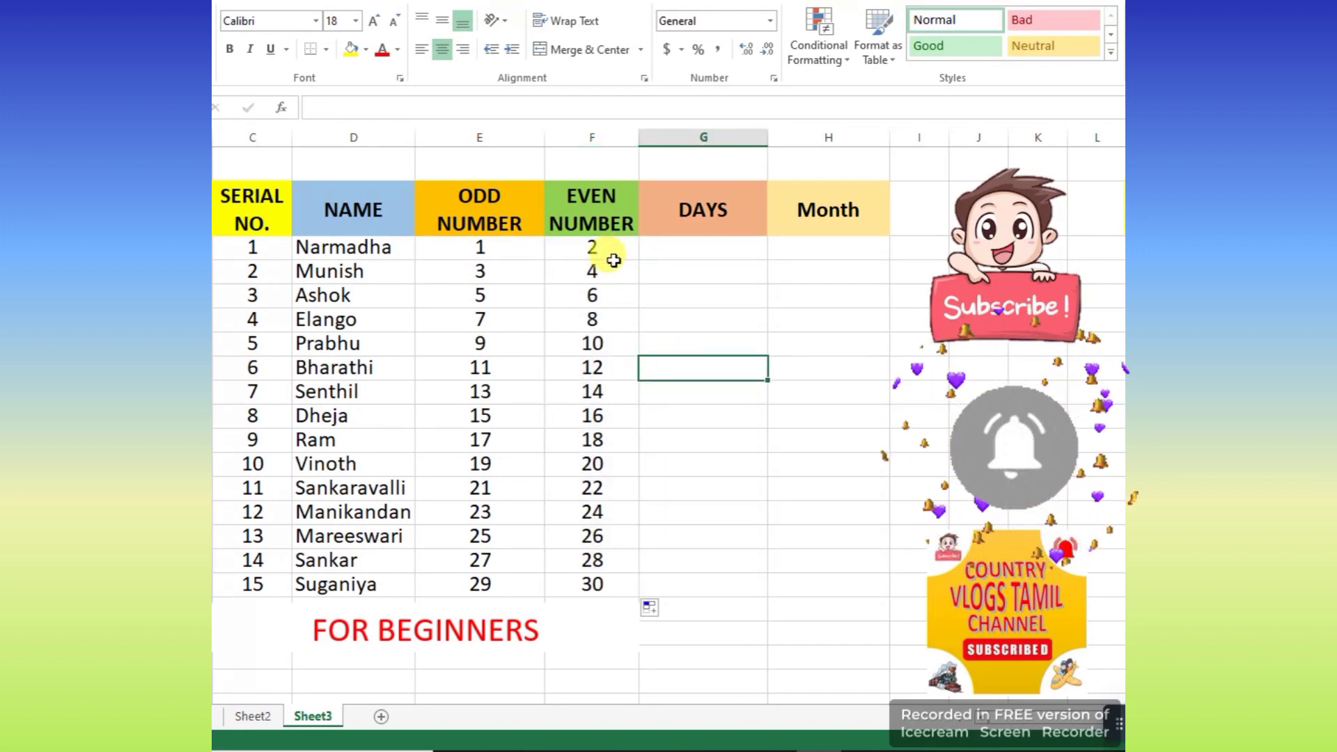
{"action": "left_click_drag", "start_coordinate": [615, 250], "coordinate": [599, 582]}
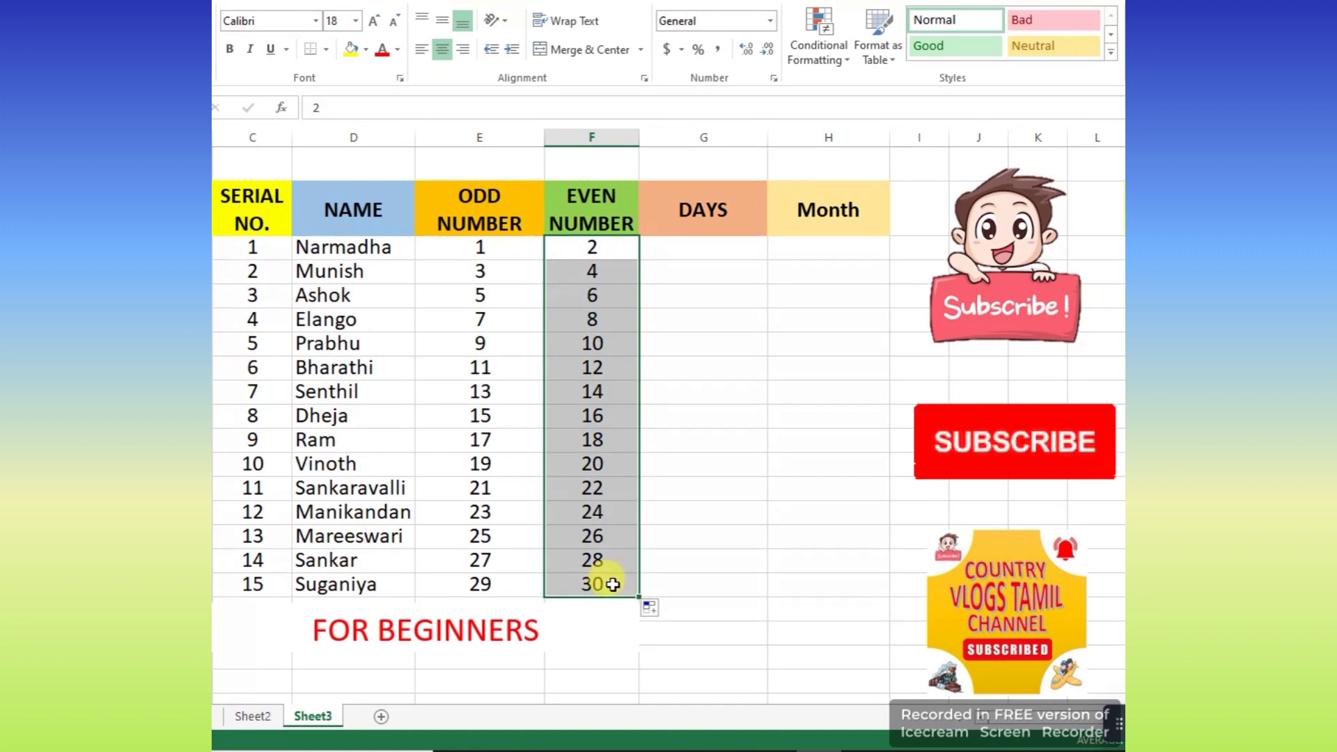
{"action": "key", "text": "Delete"}
Enter 2 in the first EVEN NUMBER cell and fill down from that single cell to the last name's row
{"action": "left_click", "coordinate": [599, 248]}
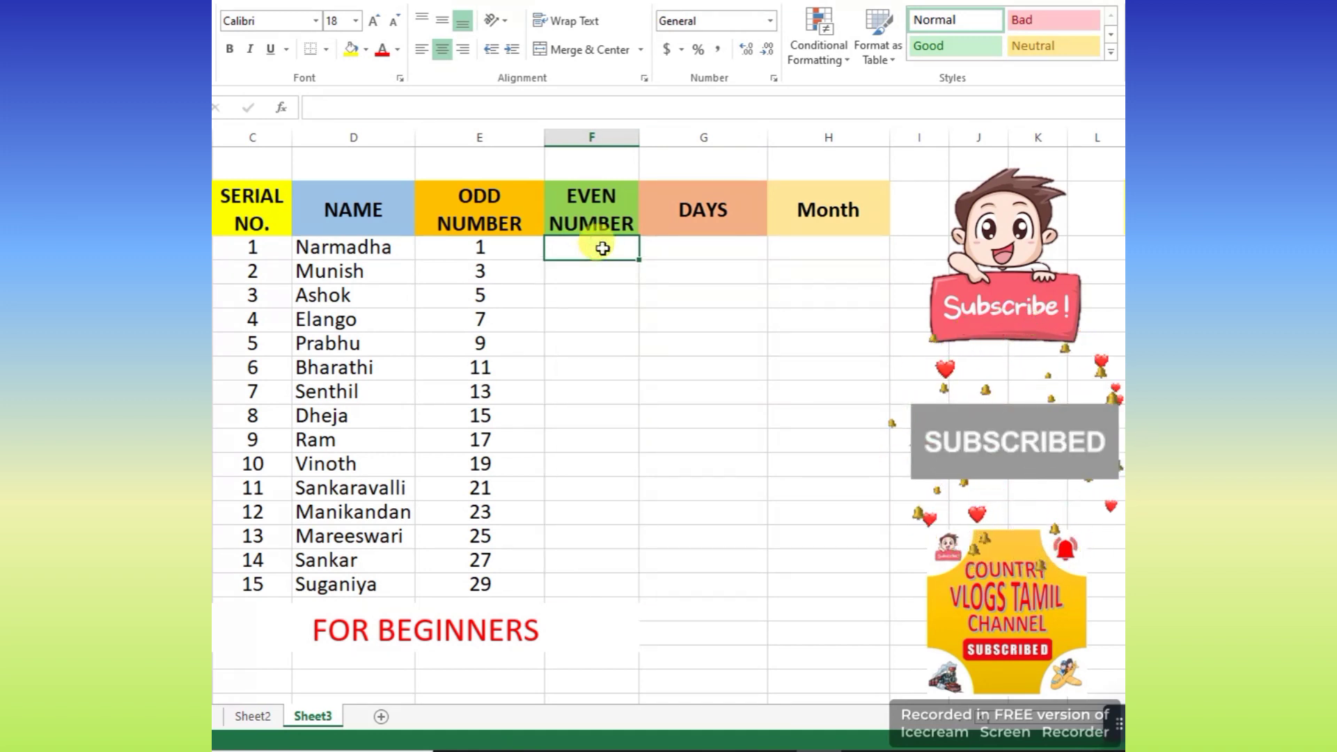
{"action": "type", "text": "2"}
{"action": "key", "text": "Return"}
{"action": "left_click", "coordinate": [600, 248]}
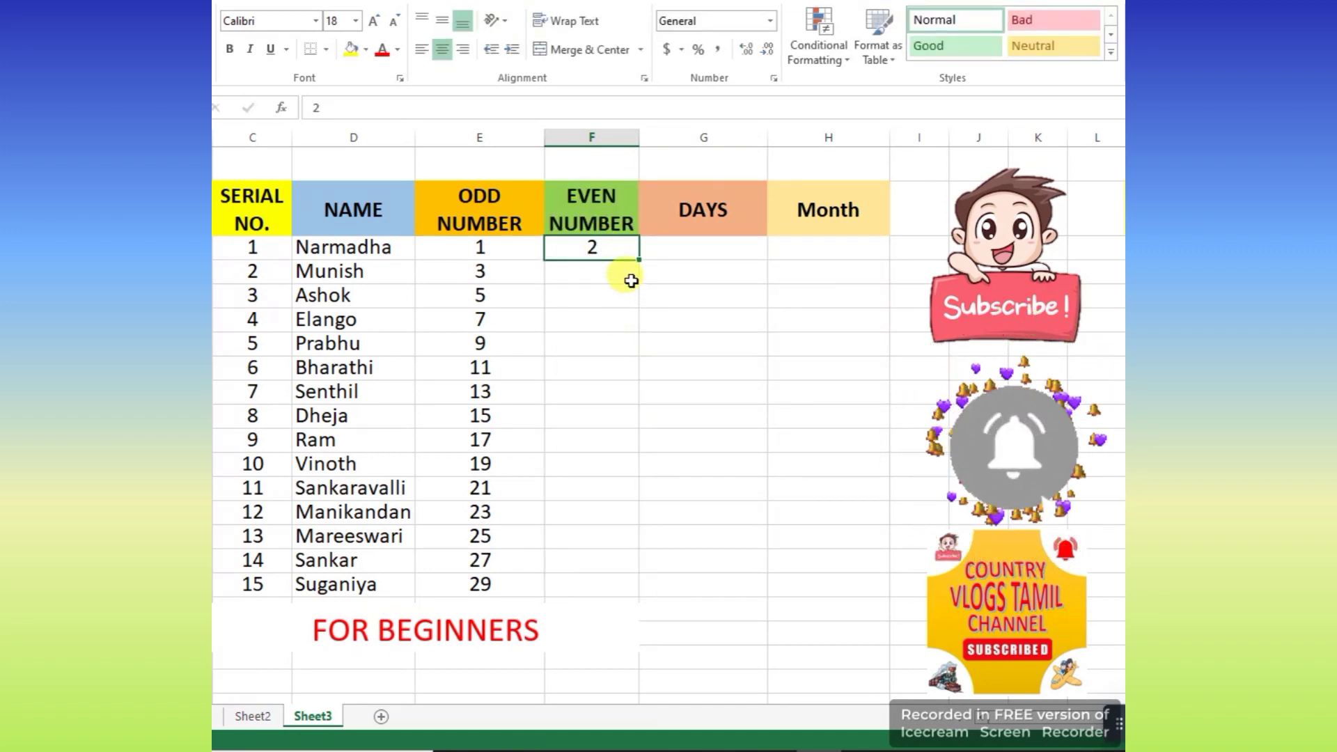
{"action": "mouse_move", "coordinate": [640, 262]}
{"action": "left_mouse_down"}
{"action": "mouse_move", "coordinate": [620, 352]}
{"action": "mouse_move", "coordinate": [627, 591]}
{"action": "left_mouse_up"}
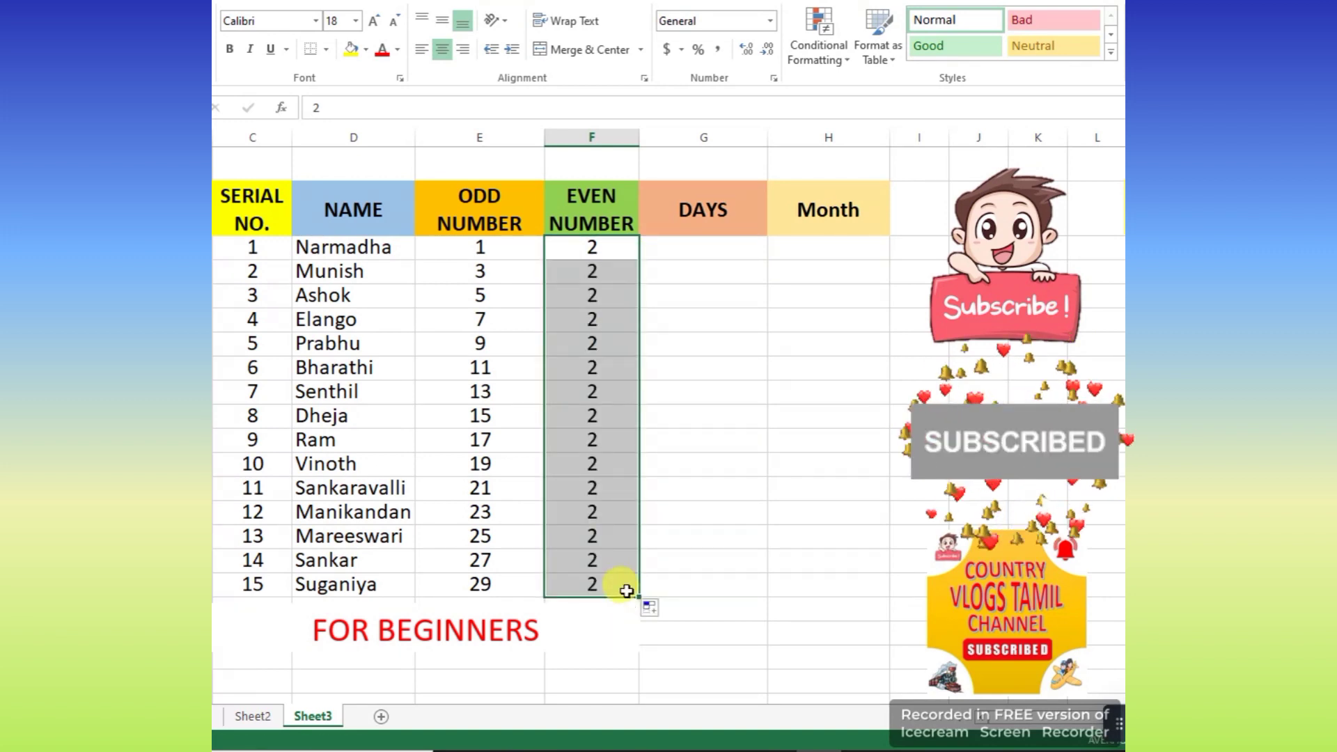
Clear the repeated 2s in the EVEN NUMBER column, keeping only the first cell
{"action": "left_click_drag", "start_coordinate": [607, 510], "coordinate": [600, 465]}
{"action": "left_click_drag", "start_coordinate": [596, 273], "coordinate": [573, 594]}
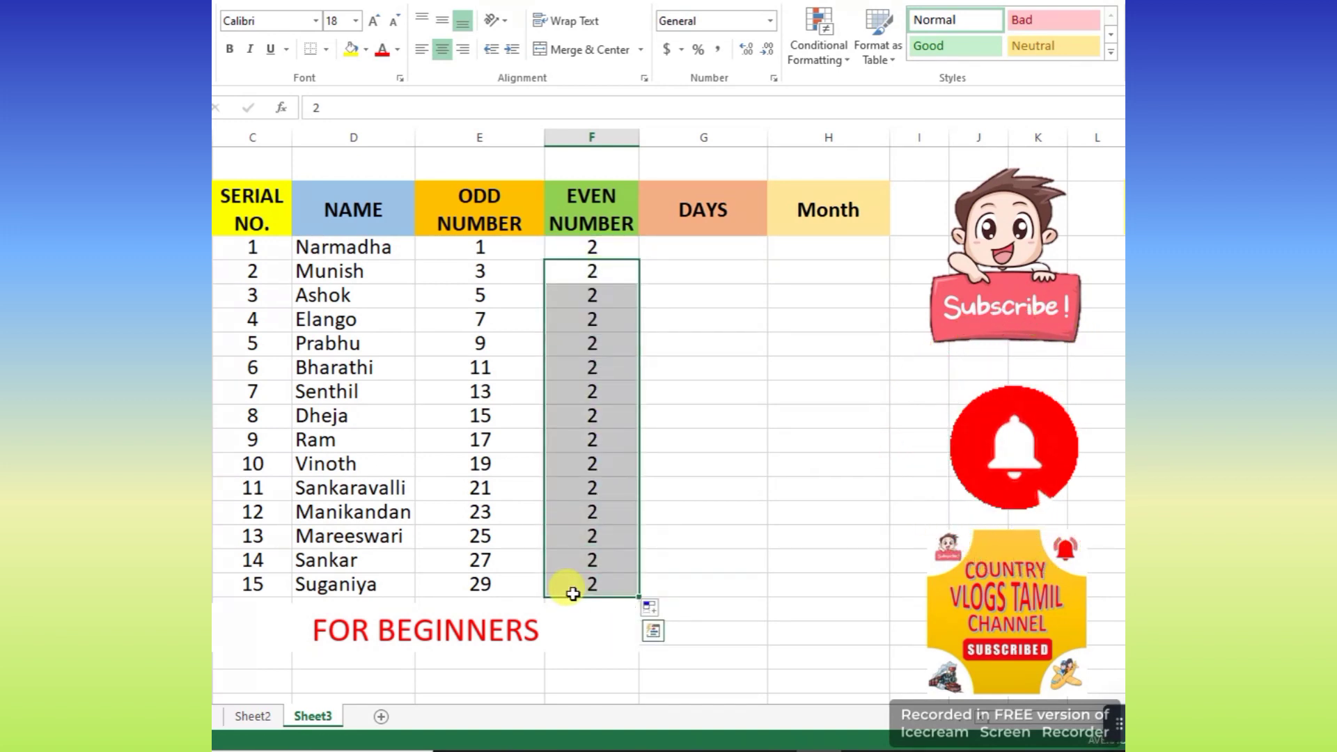
{"action": "key", "text": "Delete"}
{"action": "left_click", "coordinate": [597, 305]}
{"action": "left_click", "coordinate": [590, 256]}
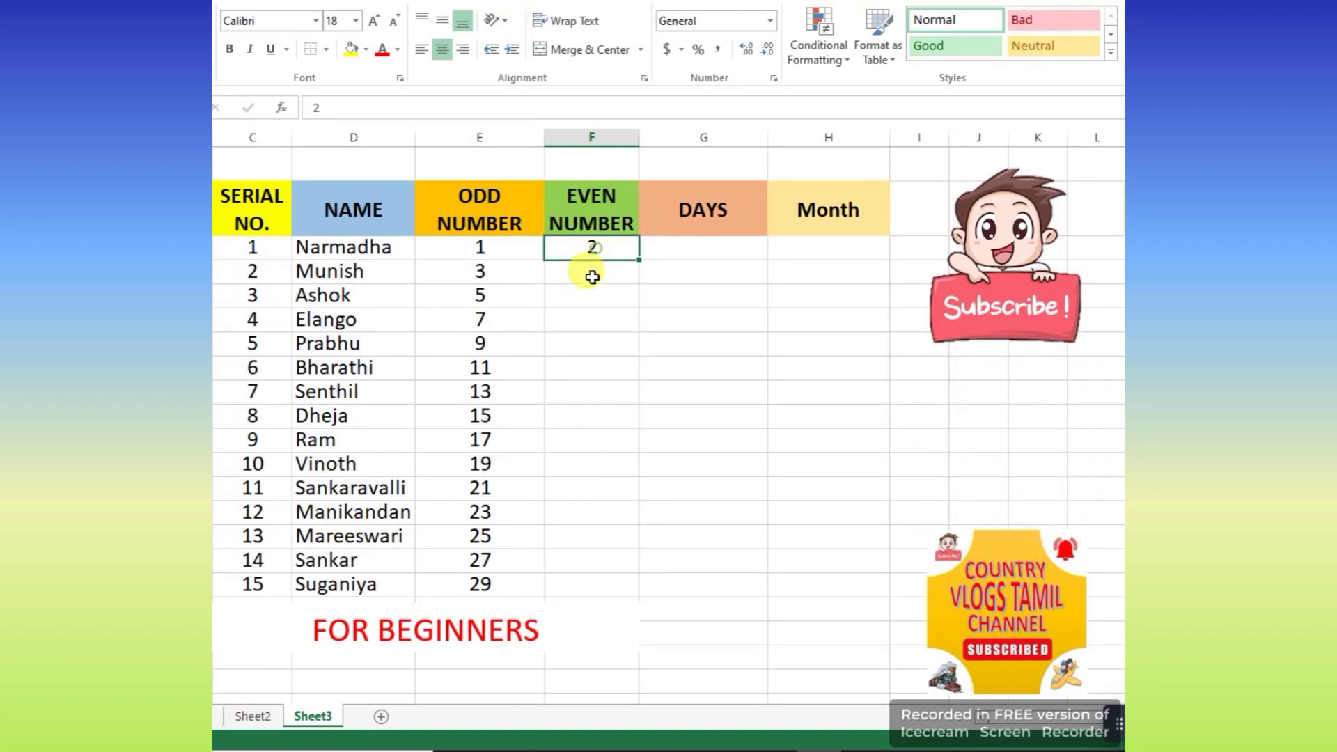
Enter 4 in the second EVEN NUMBER cell and extend the series from 2 and 4 down to 30
{"action": "left_click", "coordinate": [595, 275]}
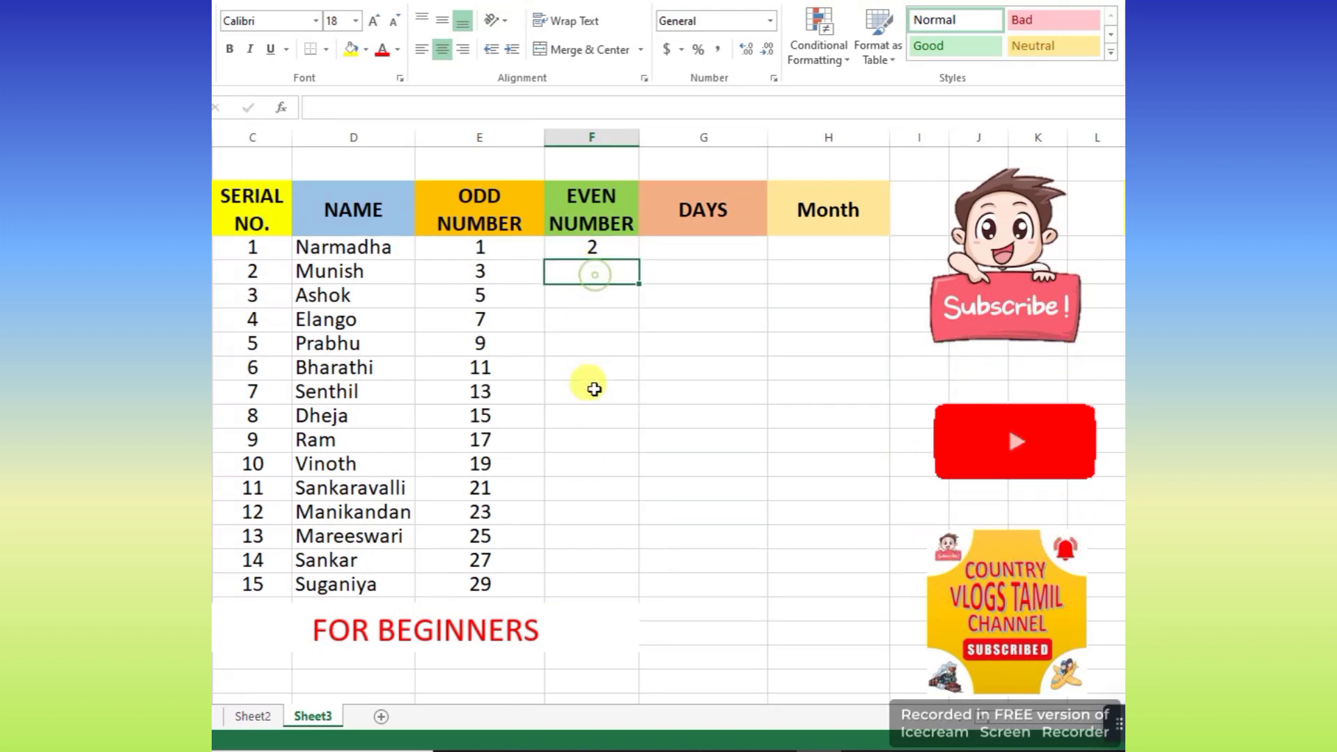
{"action": "left_click", "coordinate": [600, 255]}
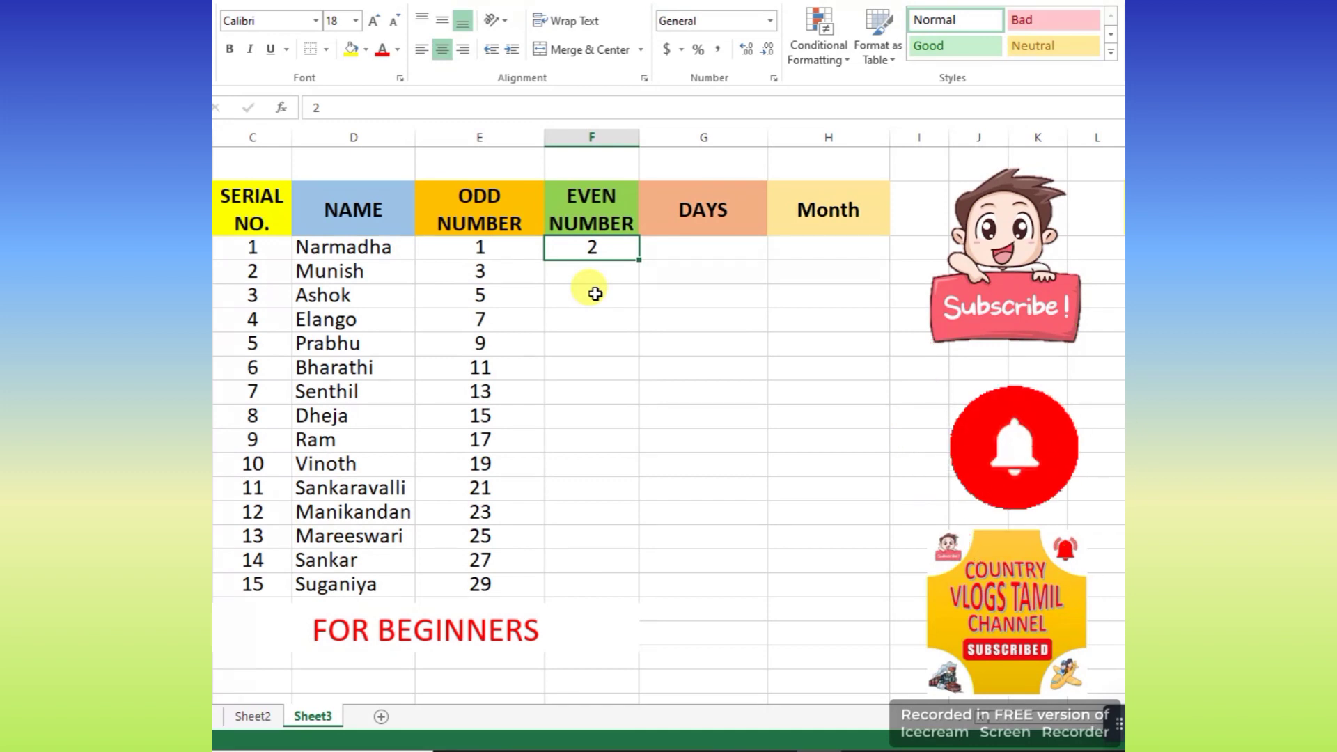
{"action": "key", "text": "Down"}
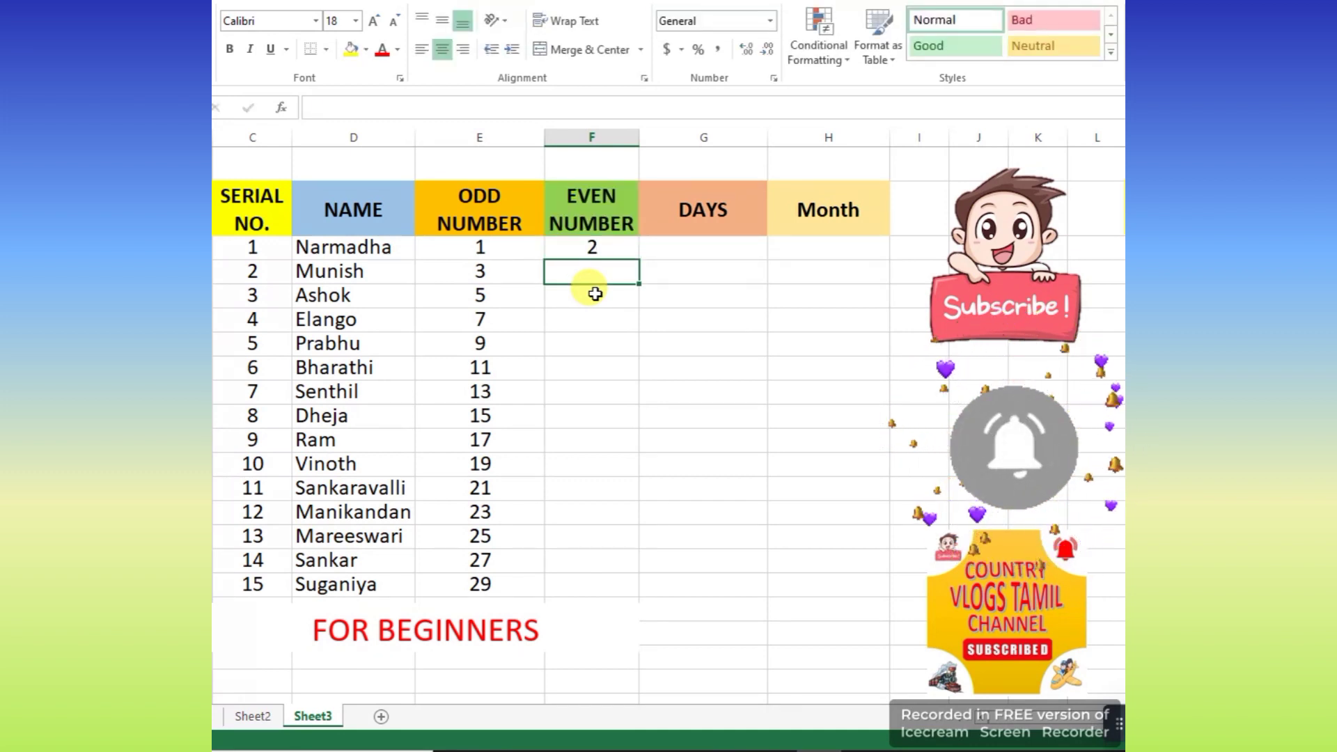
{"action": "type", "text": "4"}
{"action": "key", "text": "Return"}
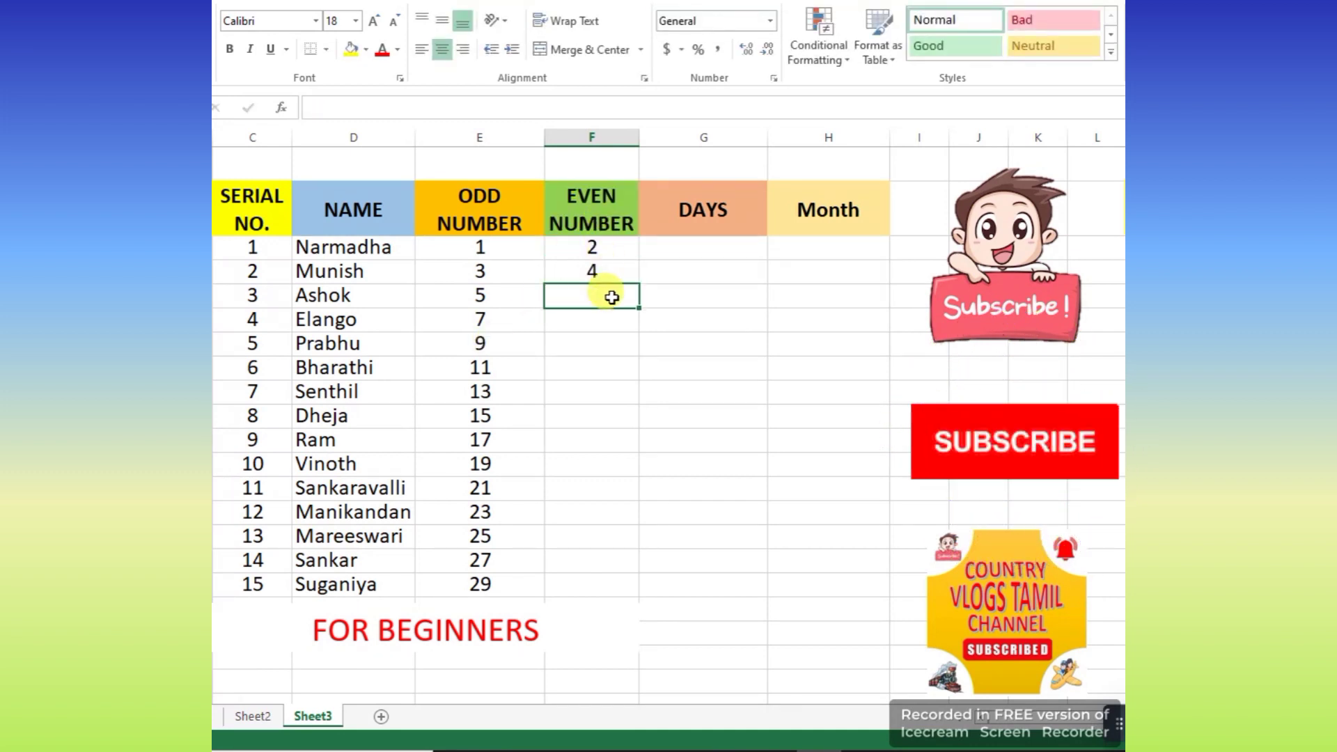
{"action": "left_click_drag", "start_coordinate": [617, 248], "coordinate": [638, 599]}
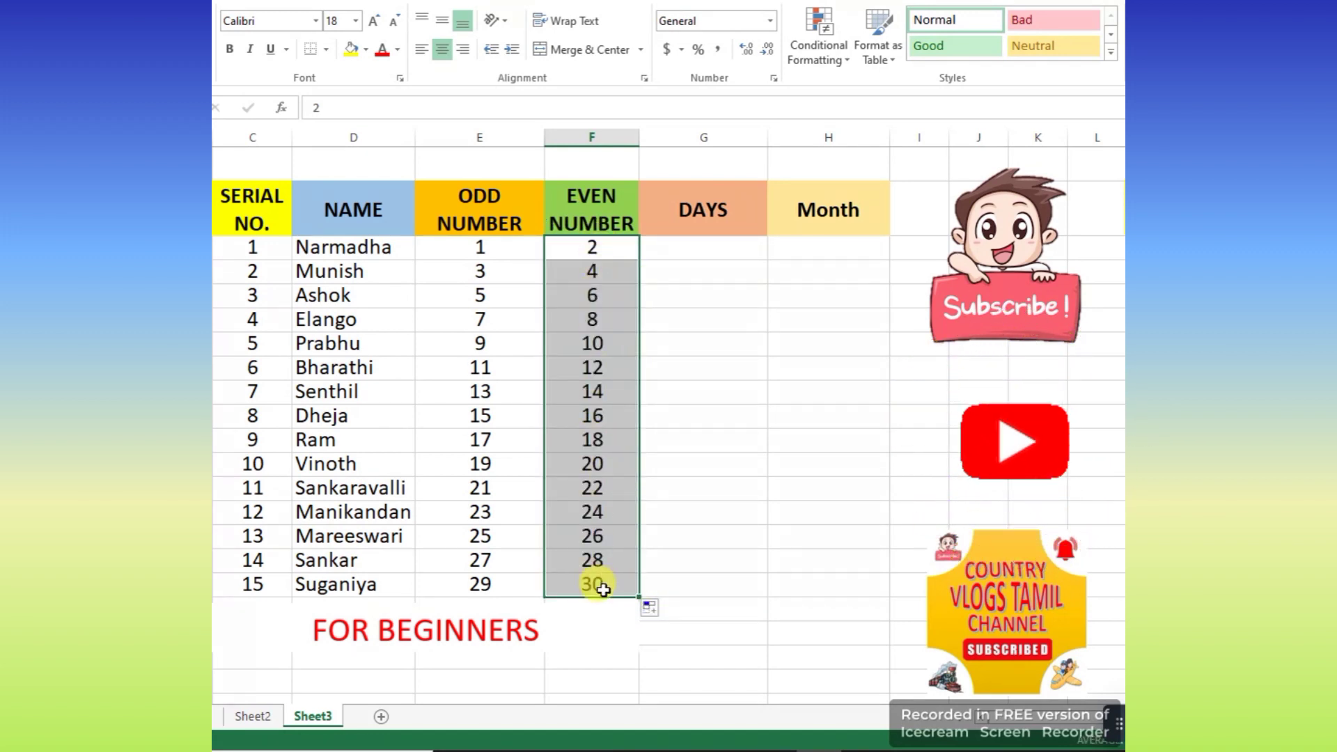
Delete the even number series from 2 to 30 in column F
{"action": "left_click", "coordinate": [593, 440]}
{"action": "left_click_drag", "start_coordinate": [596, 248], "coordinate": [620, 610]}
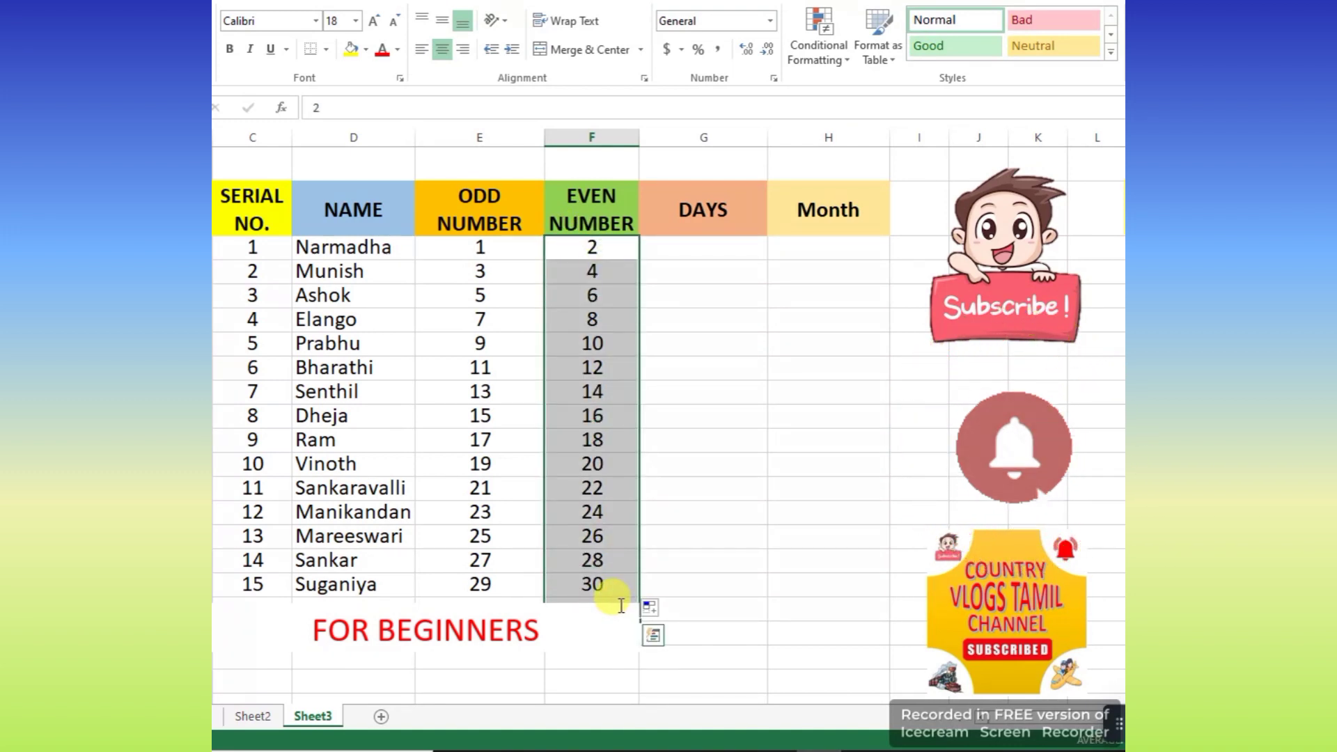
{"action": "left_click", "coordinate": [679, 465]}
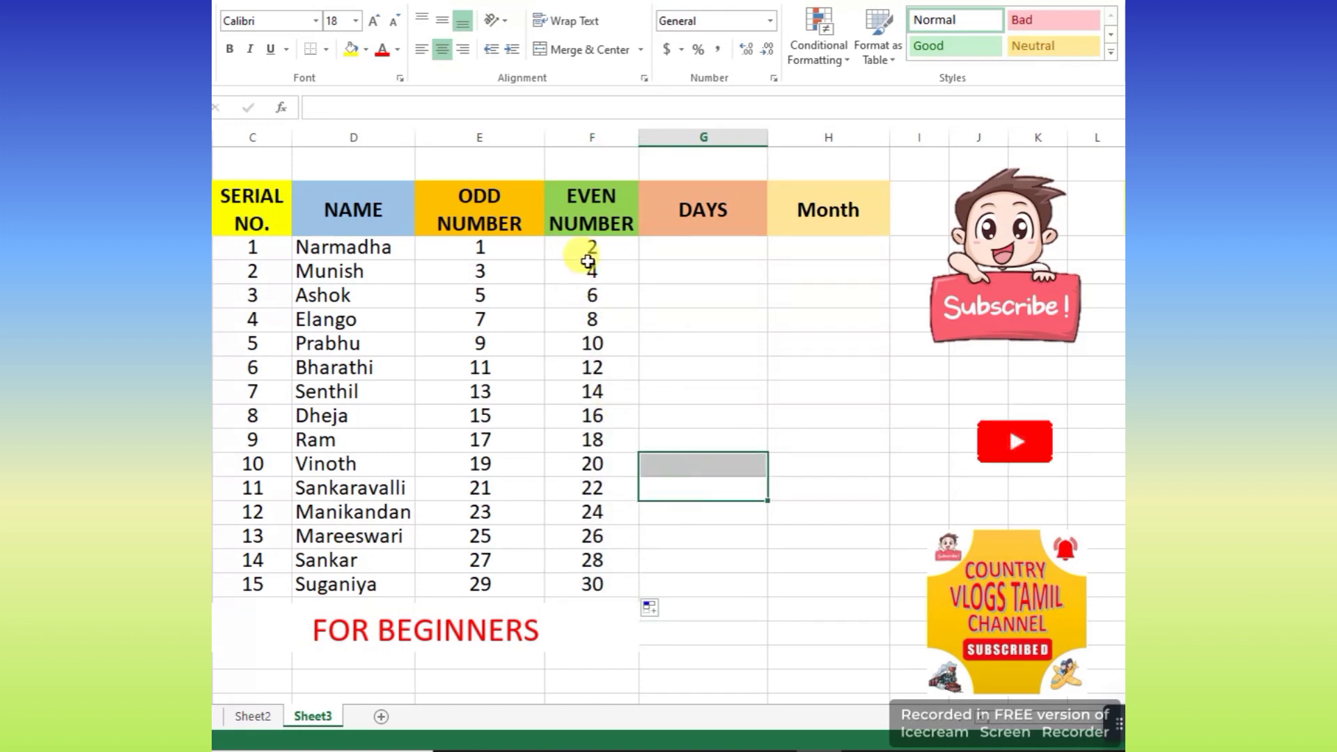
{"action": "left_click_drag", "start_coordinate": [586, 251], "coordinate": [610, 580]}
{"action": "key", "text": "Delete"}
Enter 5 and 10 at the start of the EVEN NUMBER column and extend the series down to 75
{"action": "left_click", "coordinate": [596, 247]}
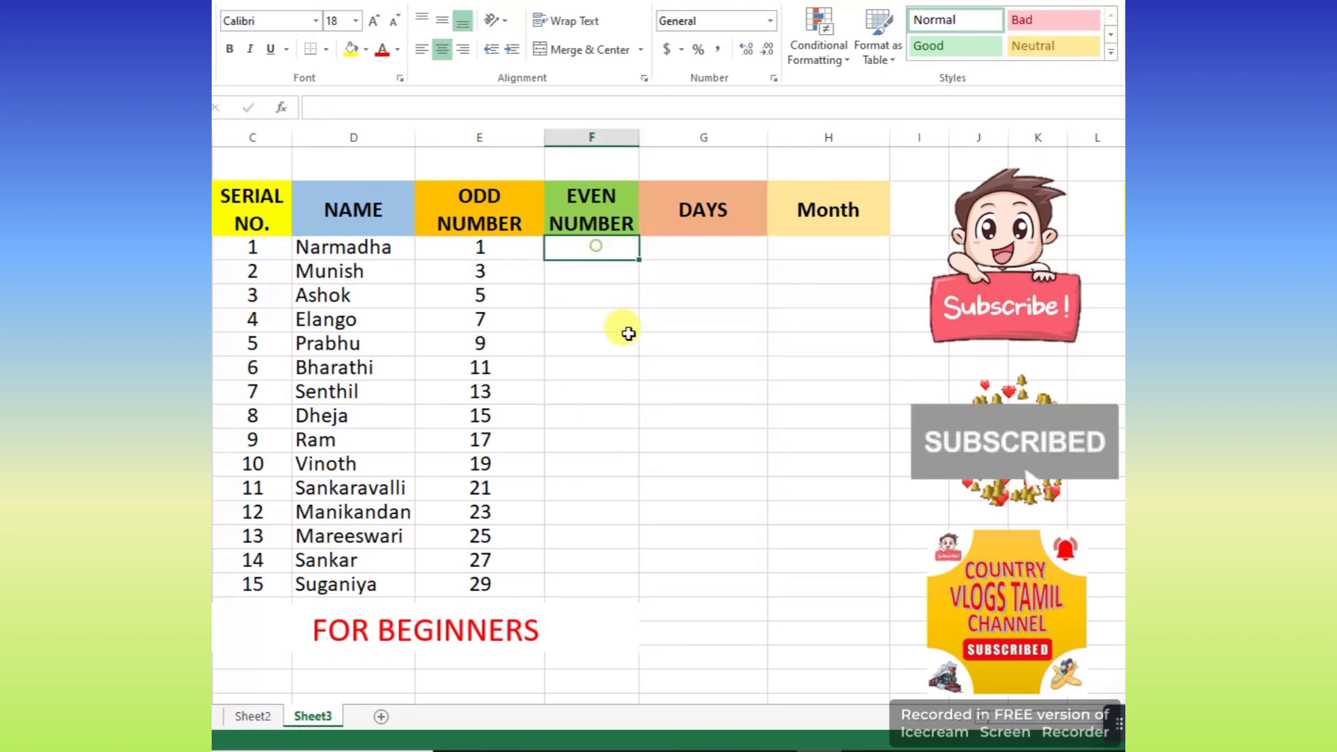
{"action": "type", "text": "5"}
{"action": "key", "text": "Return"}
{"action": "type", "text": "10"}
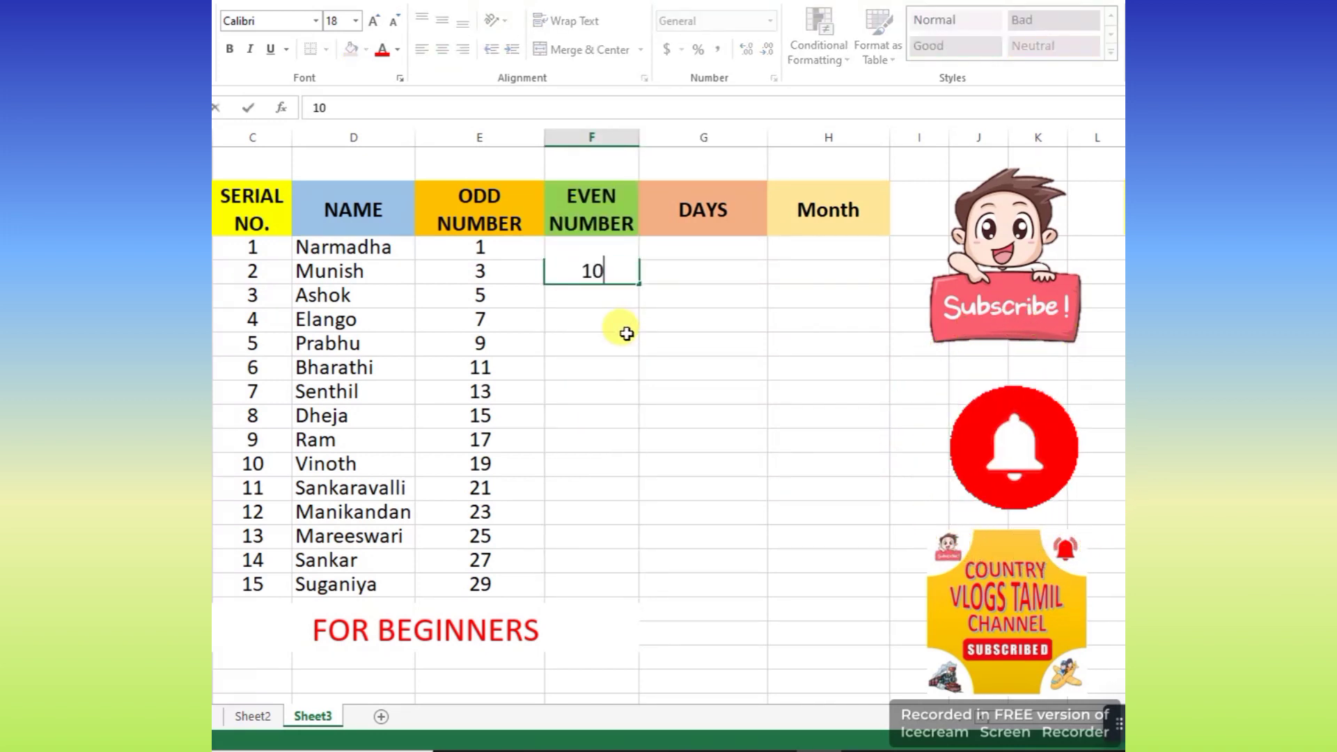
{"action": "key", "text": "Return"}
{"action": "left_click_drag", "start_coordinate": [618, 246], "coordinate": [626, 587]}
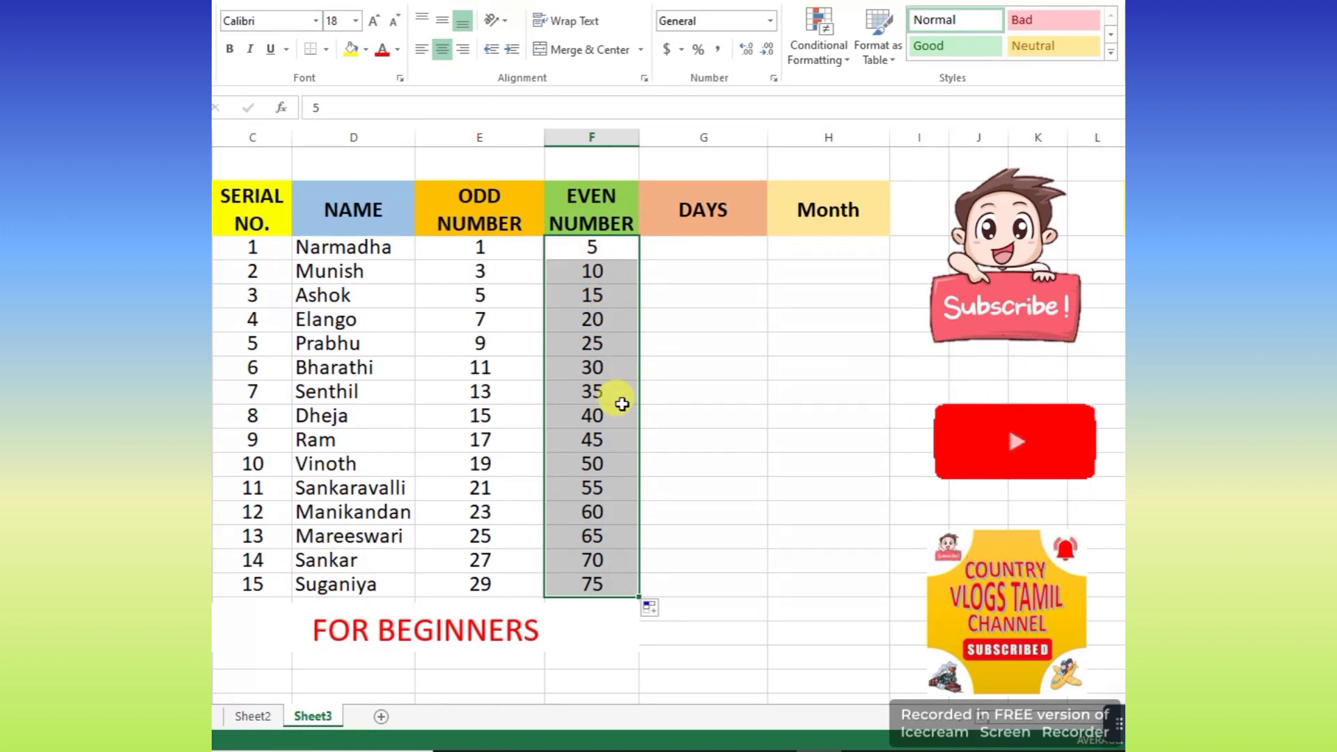
Clear the 5 to 75 series from the EVEN NUMBER column
{"action": "left_click", "coordinate": [661, 486]}
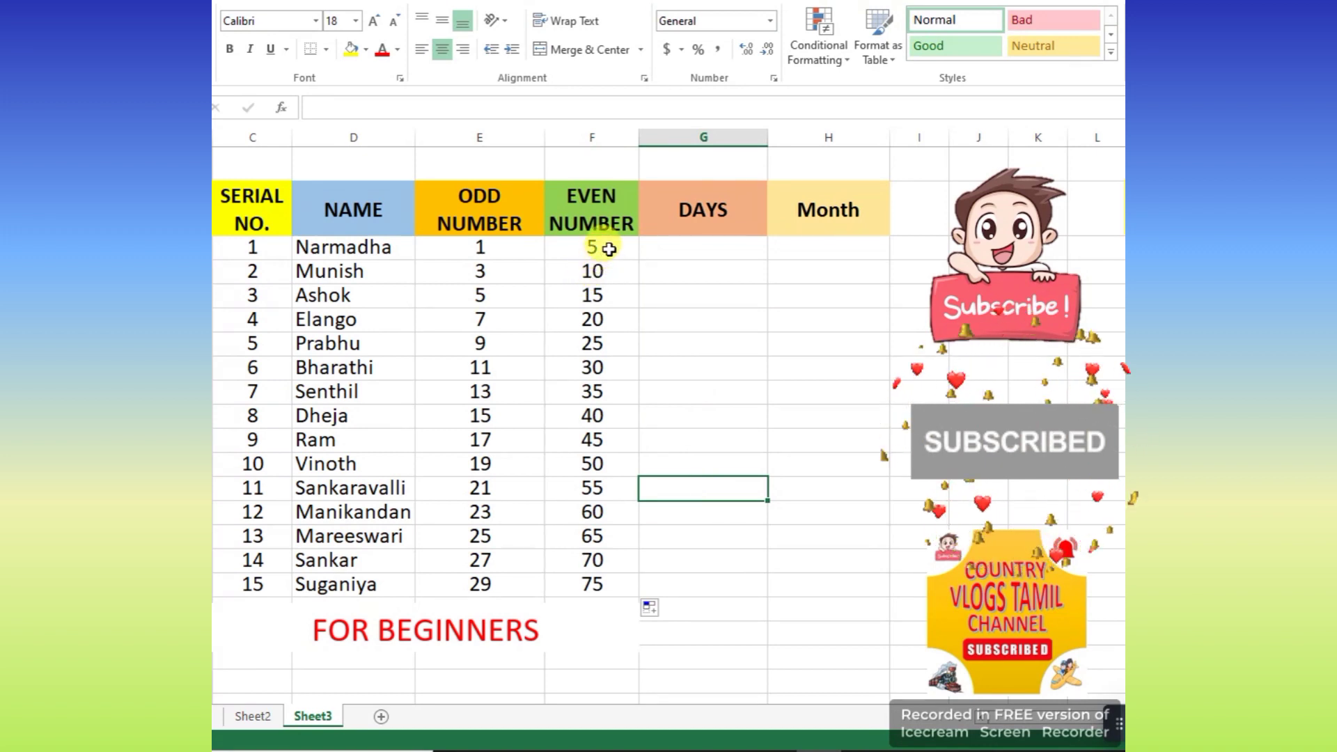
{"action": "left_click_drag", "start_coordinate": [610, 249], "coordinate": [579, 585]}
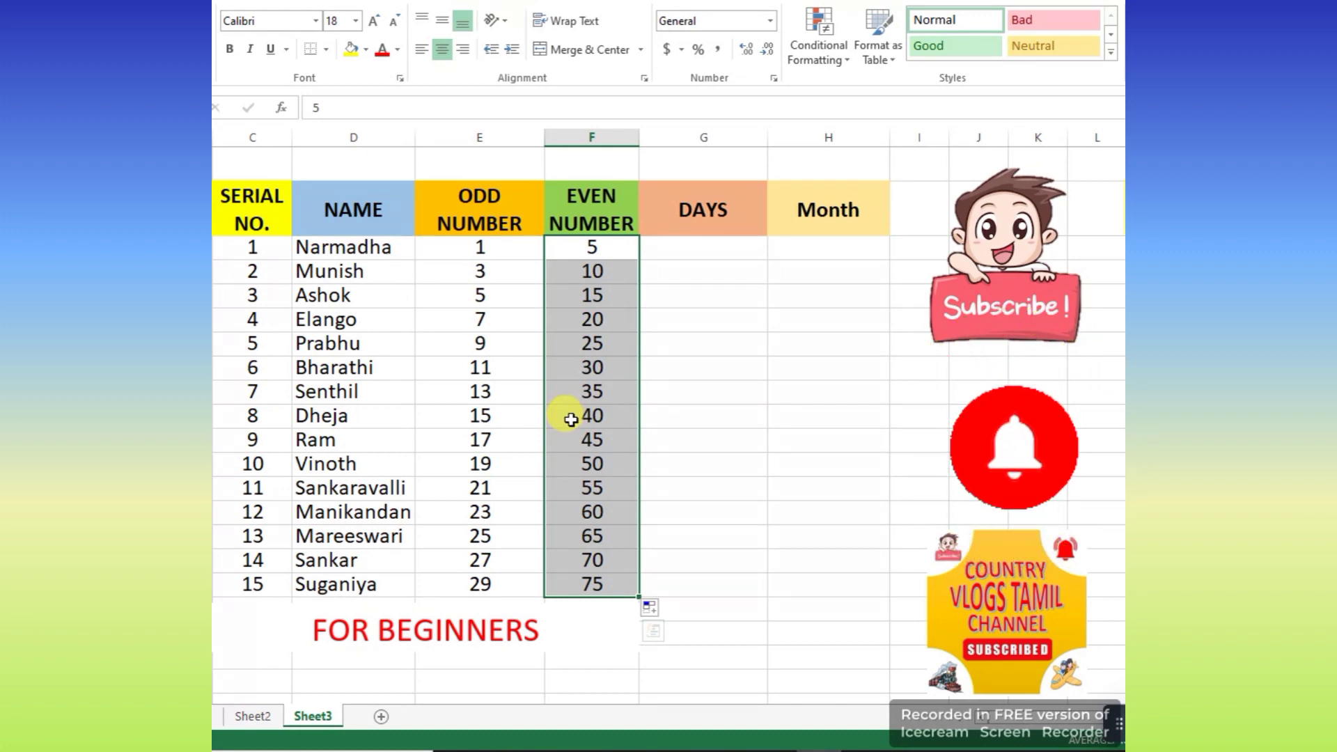
{"action": "key", "text": "Delete"}
Enter 2 and 4 in the first two EVEN NUMBER cells and extend the series down to 30 beside serial number 15
{"action": "left_click", "coordinate": [588, 248]}
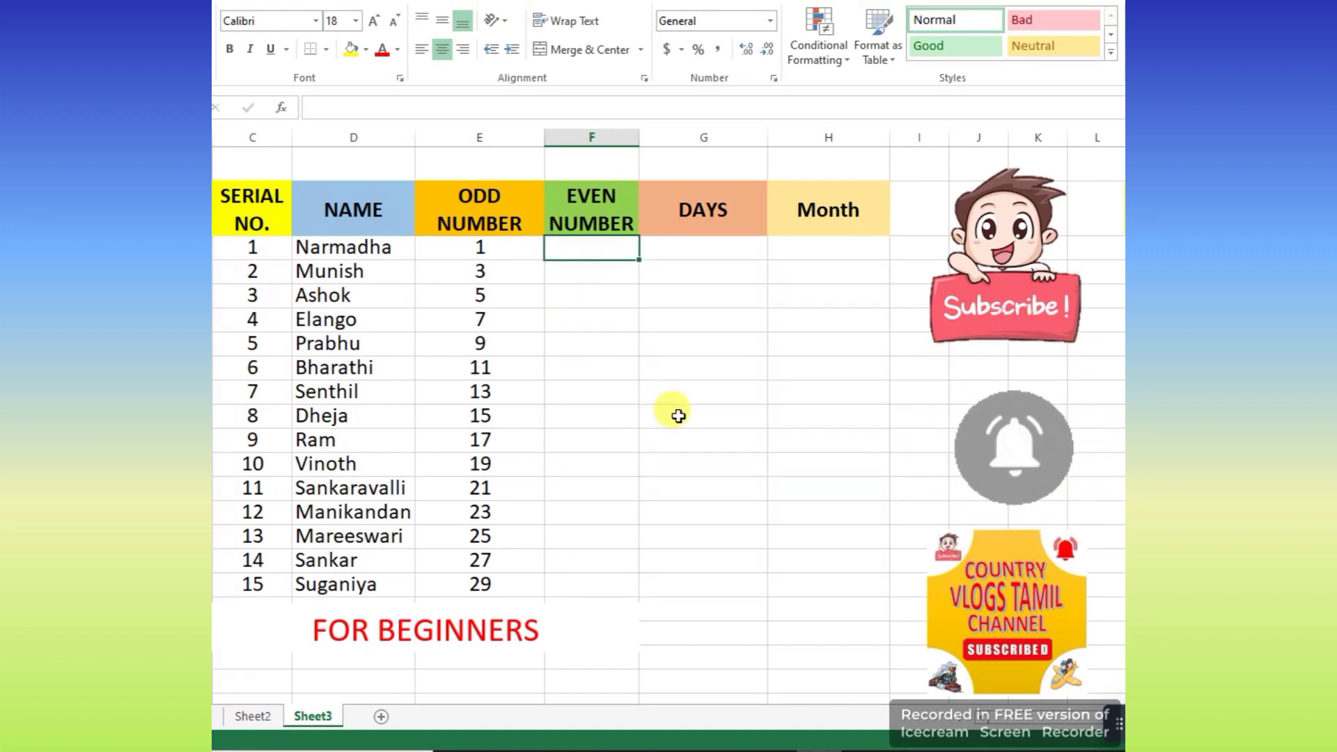
{"action": "type", "text": "2"}
{"action": "key", "text": "Return"}
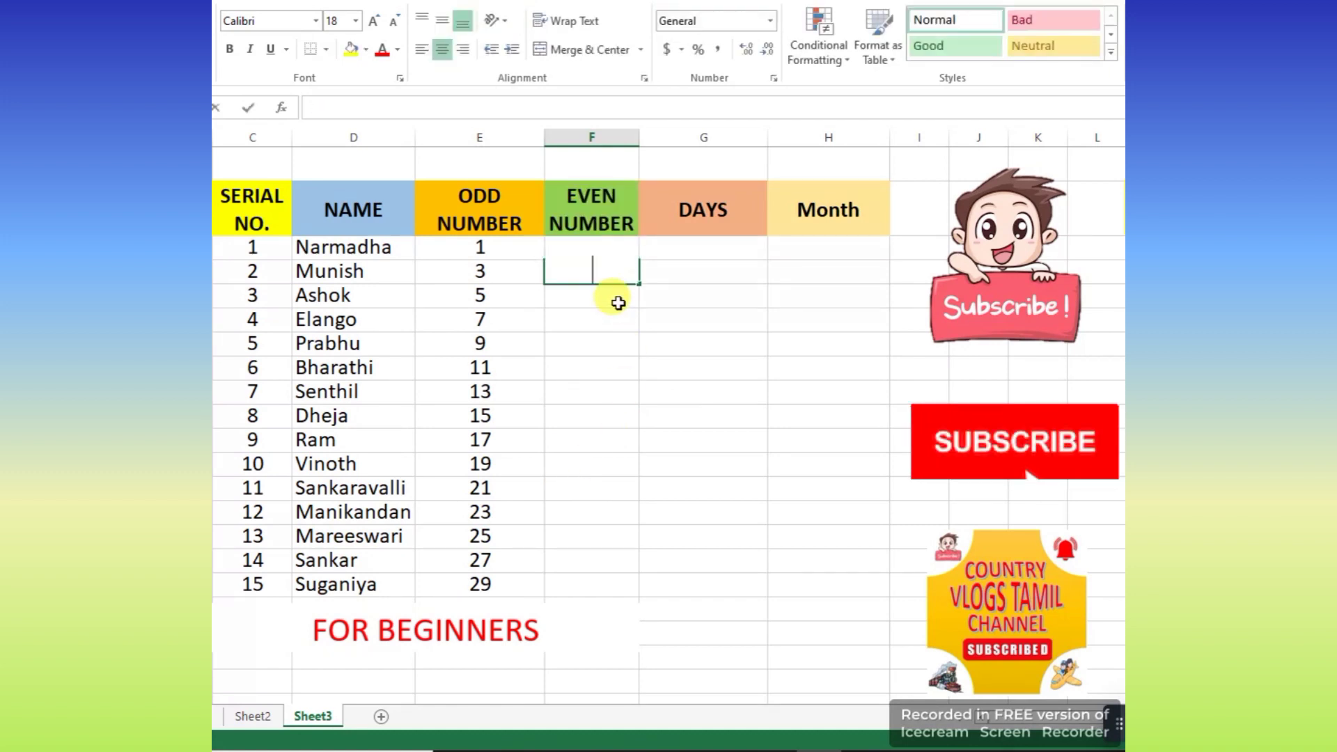
{"action": "type", "text": "4"}
{"action": "key", "text": "Return"}
{"action": "left_click_drag", "start_coordinate": [628, 245], "coordinate": [624, 269]}
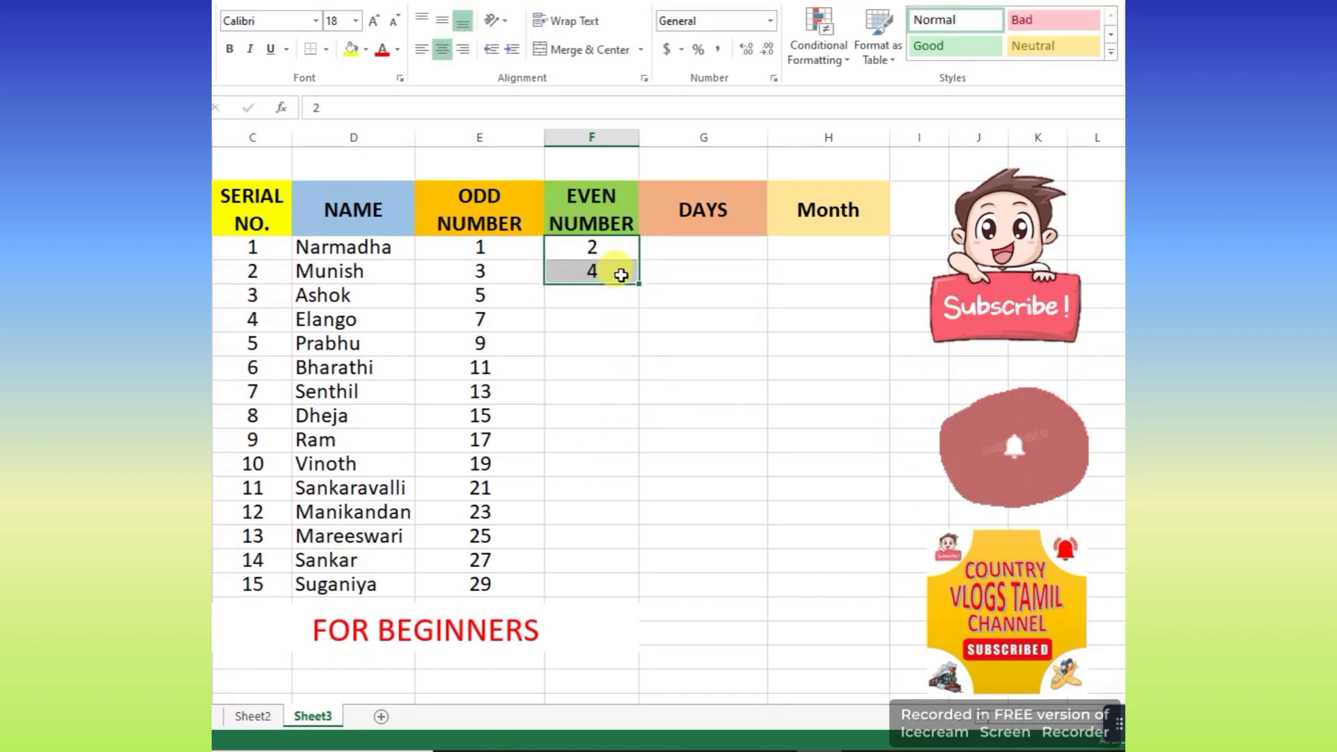
{"action": "double_click", "coordinate": [637, 283]}
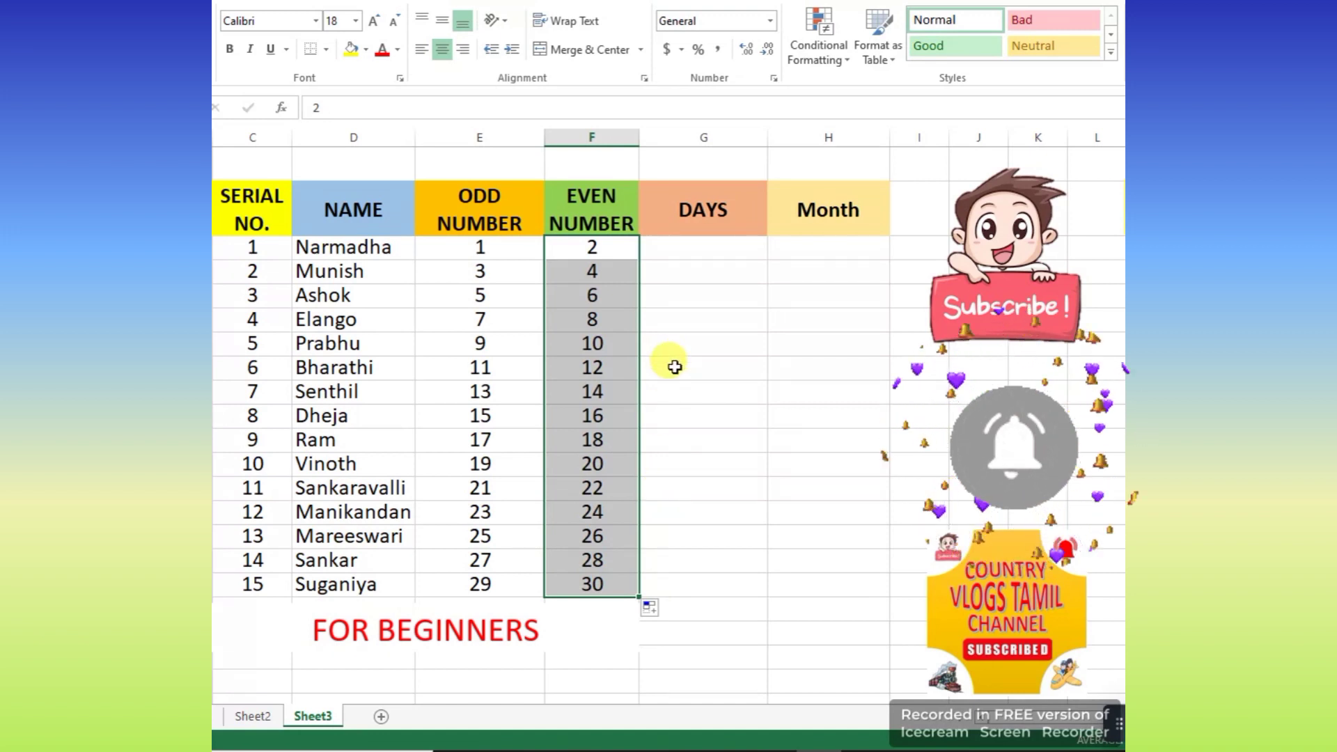
{"action": "left_click", "coordinate": [644, 362]}
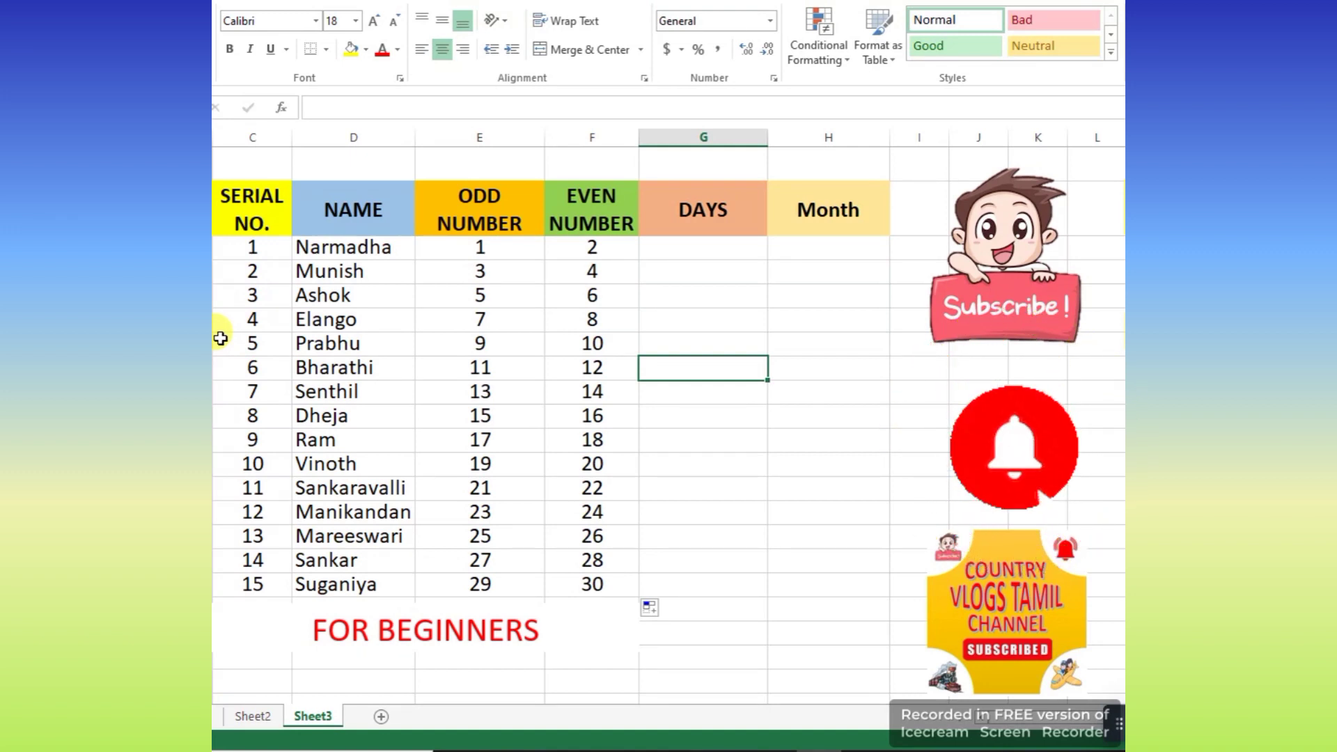
Enter SUNDAY in the first DAYS cell and extend the weekday series down to the row of serial number 15
{"action": "left_click", "coordinate": [718, 248]}
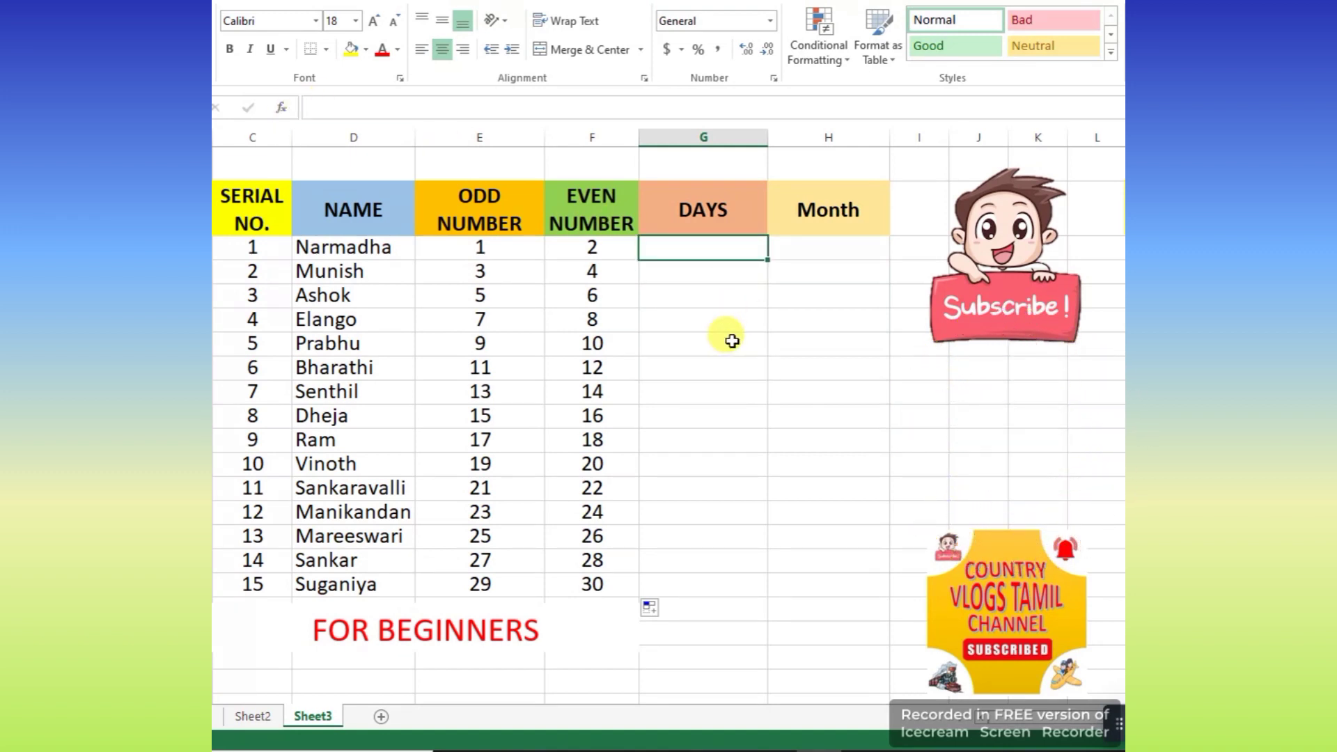
{"action": "type", "text": "SUNDA"}
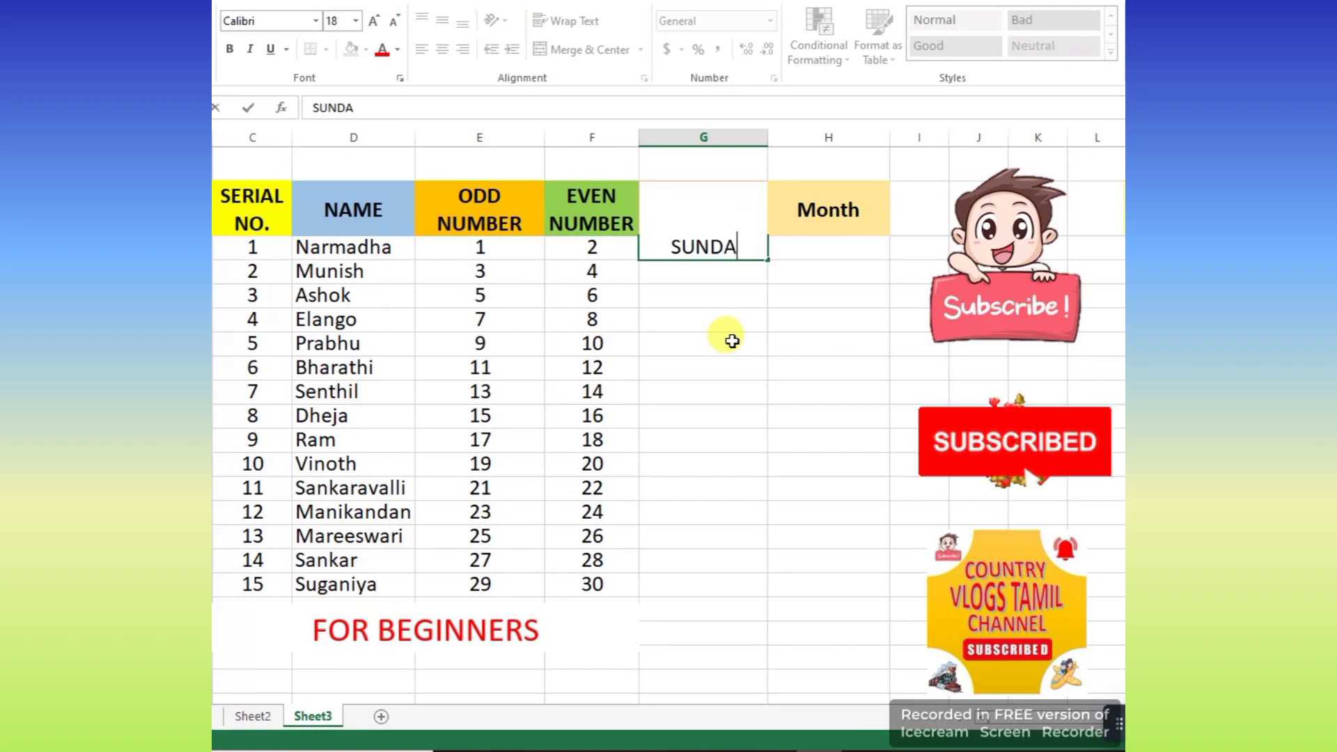
{"action": "type", "text": "Y"}
{"action": "key", "text": "Return"}
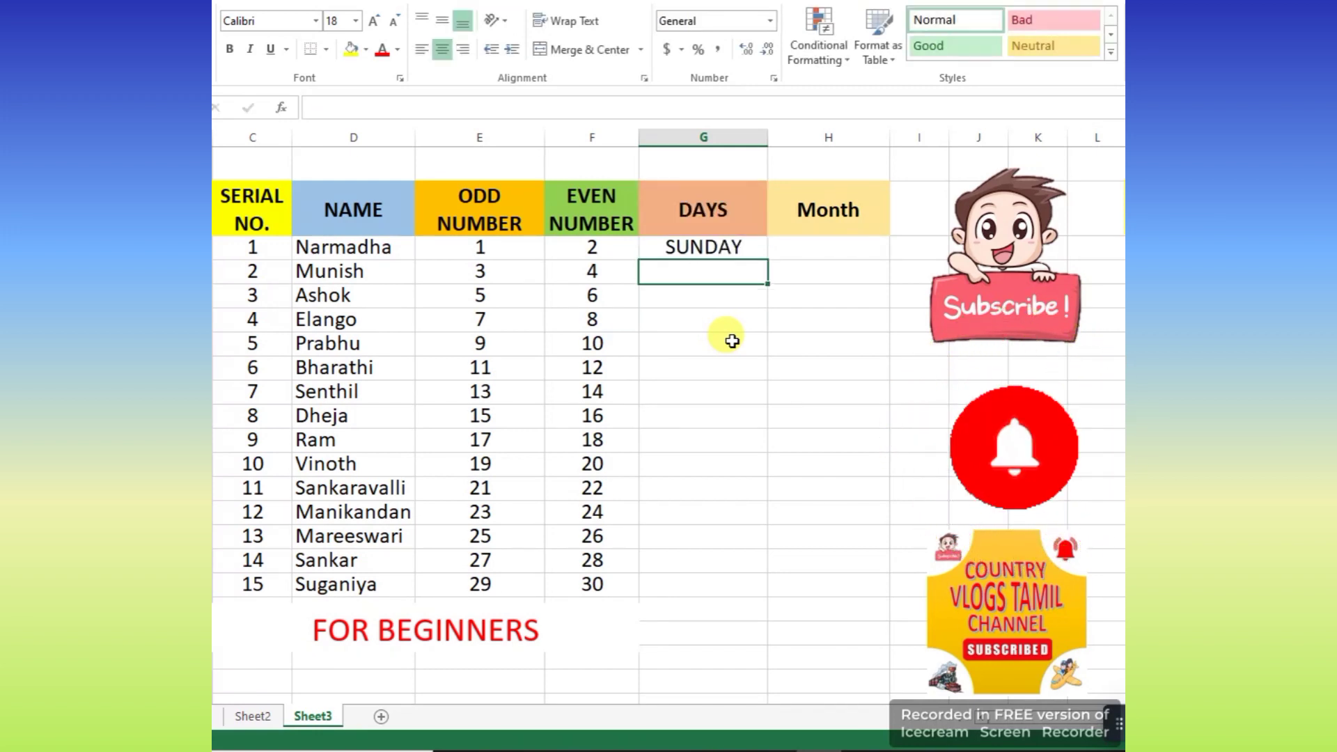
{"action": "left_click", "coordinate": [725, 248]}
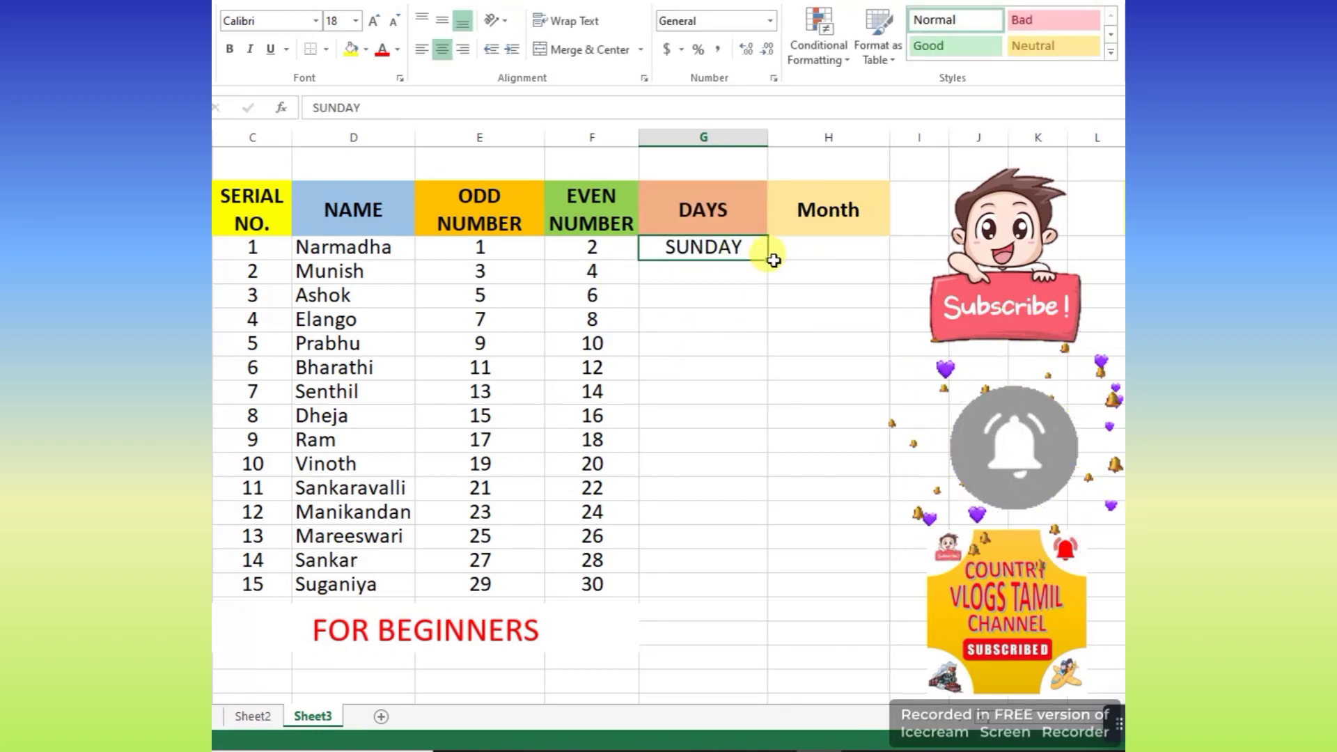
{"action": "left_click_drag", "start_coordinate": [769, 261], "coordinate": [763, 595]}
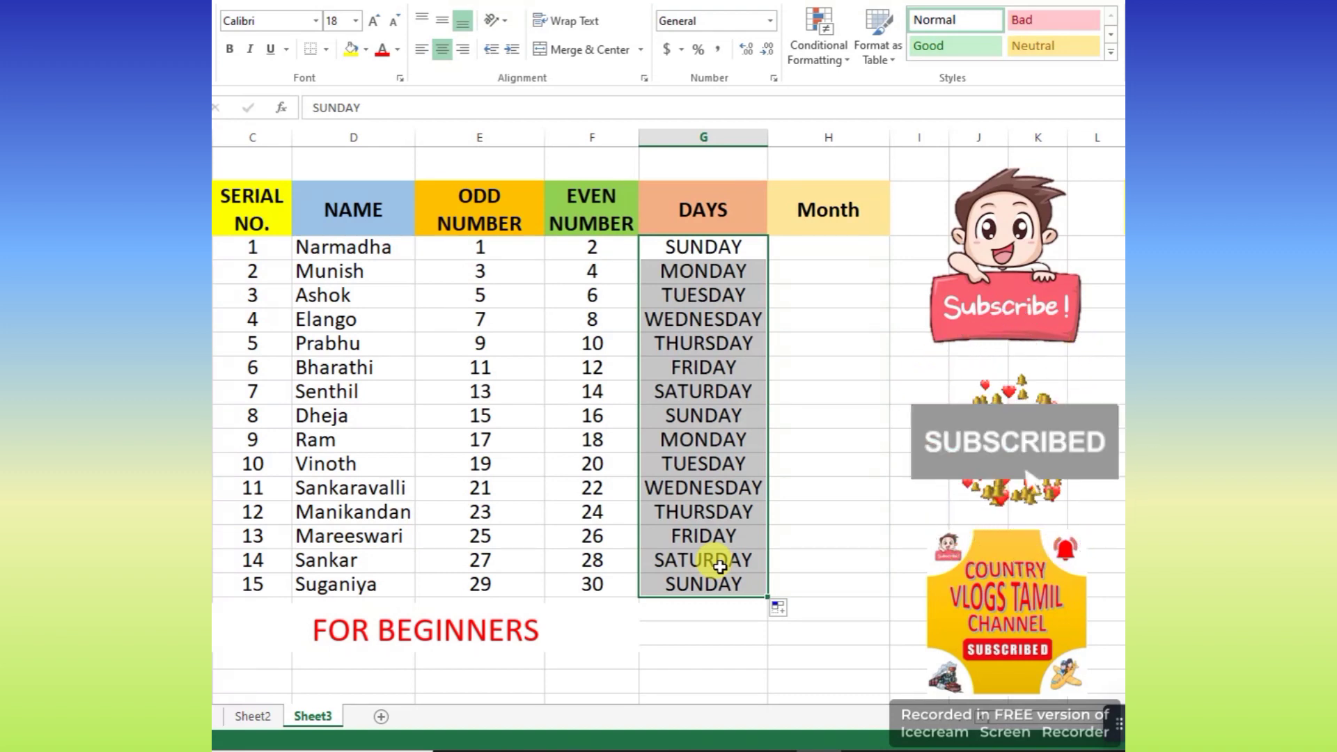
Delete the whole weekday series from the DAYS column
{"action": "left_click", "coordinate": [686, 391]}
{"action": "left_click_drag", "start_coordinate": [719, 248], "coordinate": [722, 599]}
{"action": "key", "text": "Delete"}
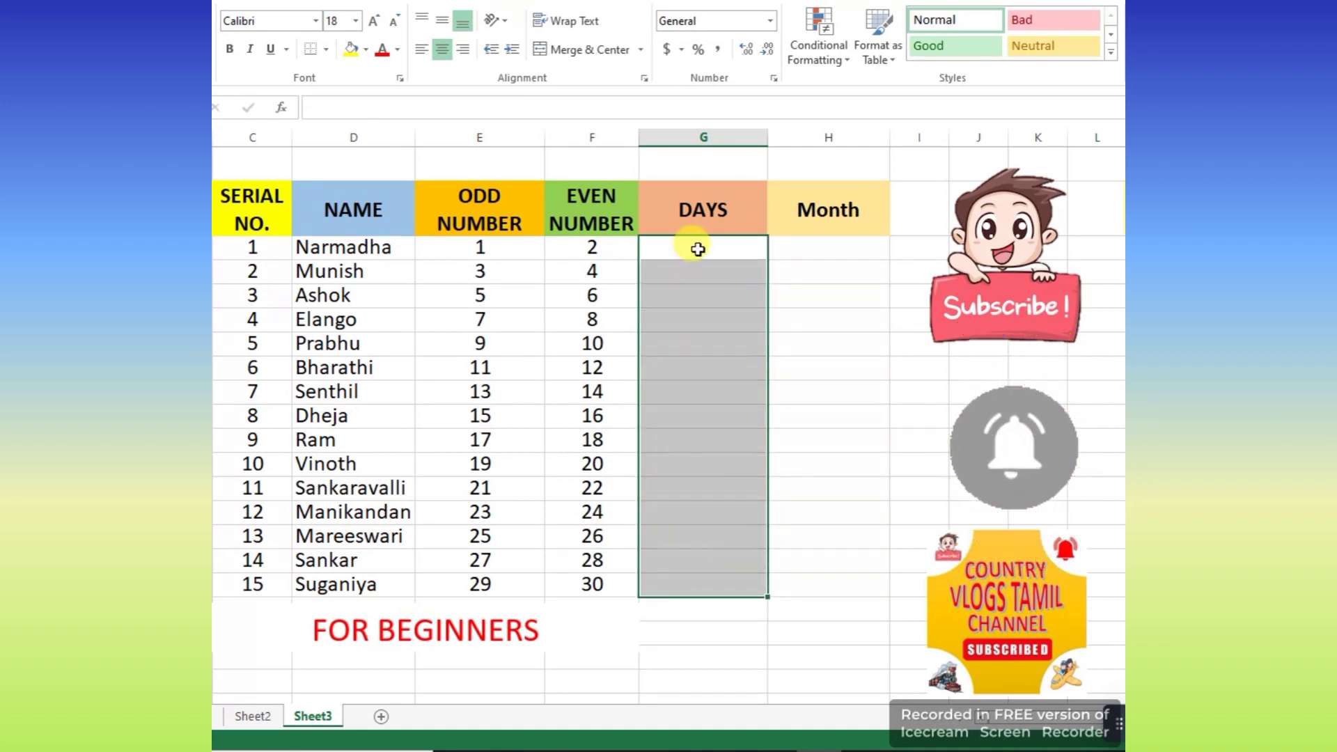
Enter MONDAY in the first DAYS cell and fill the weekdays down through the table's last row
{"action": "left_click", "coordinate": [698, 249]}
{"action": "type", "text": "MONDAY"}
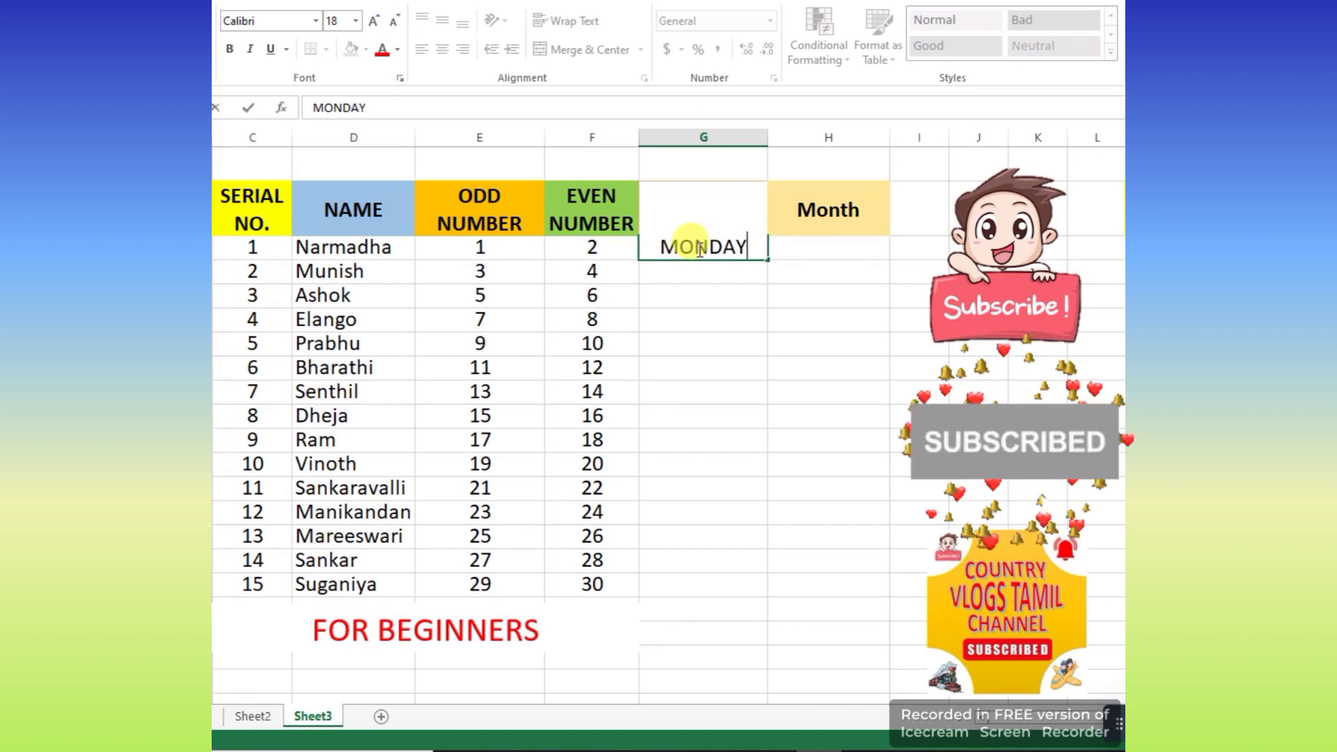
{"action": "key", "text": "Return"}
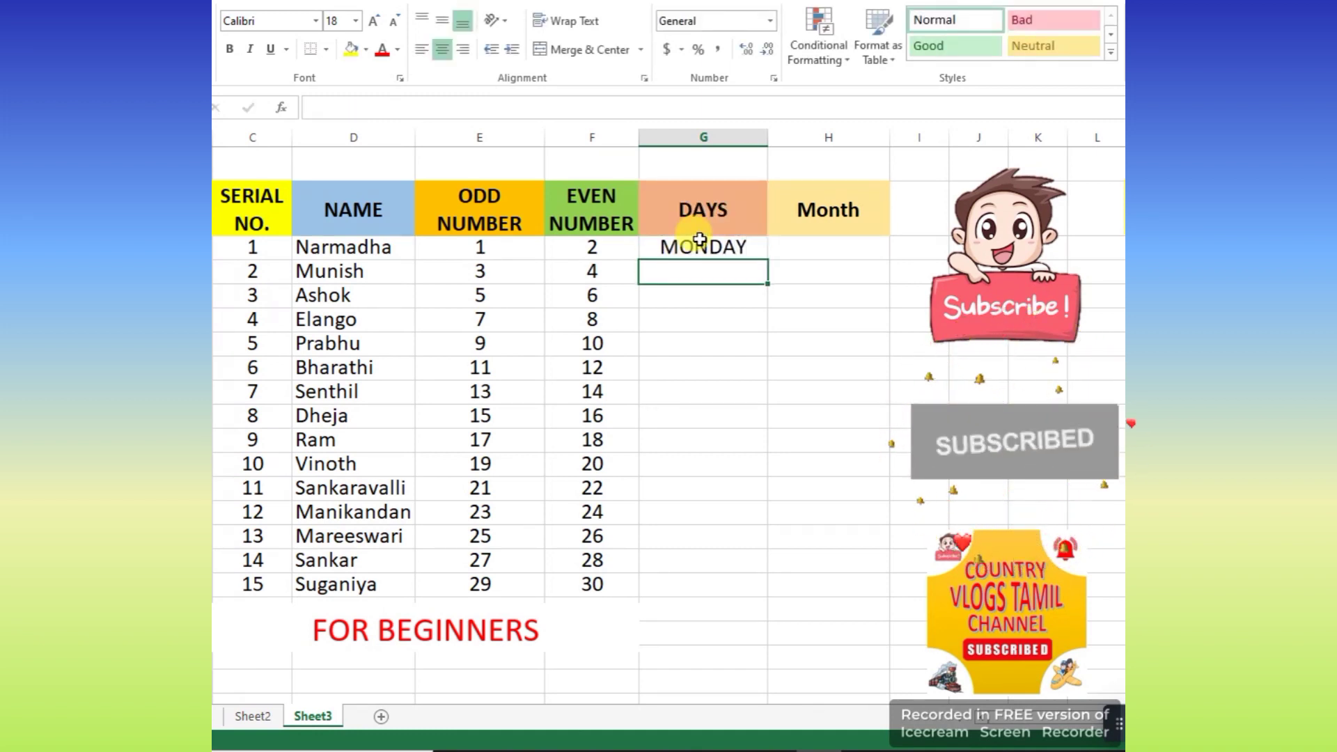
{"action": "left_click", "coordinate": [698, 249]}
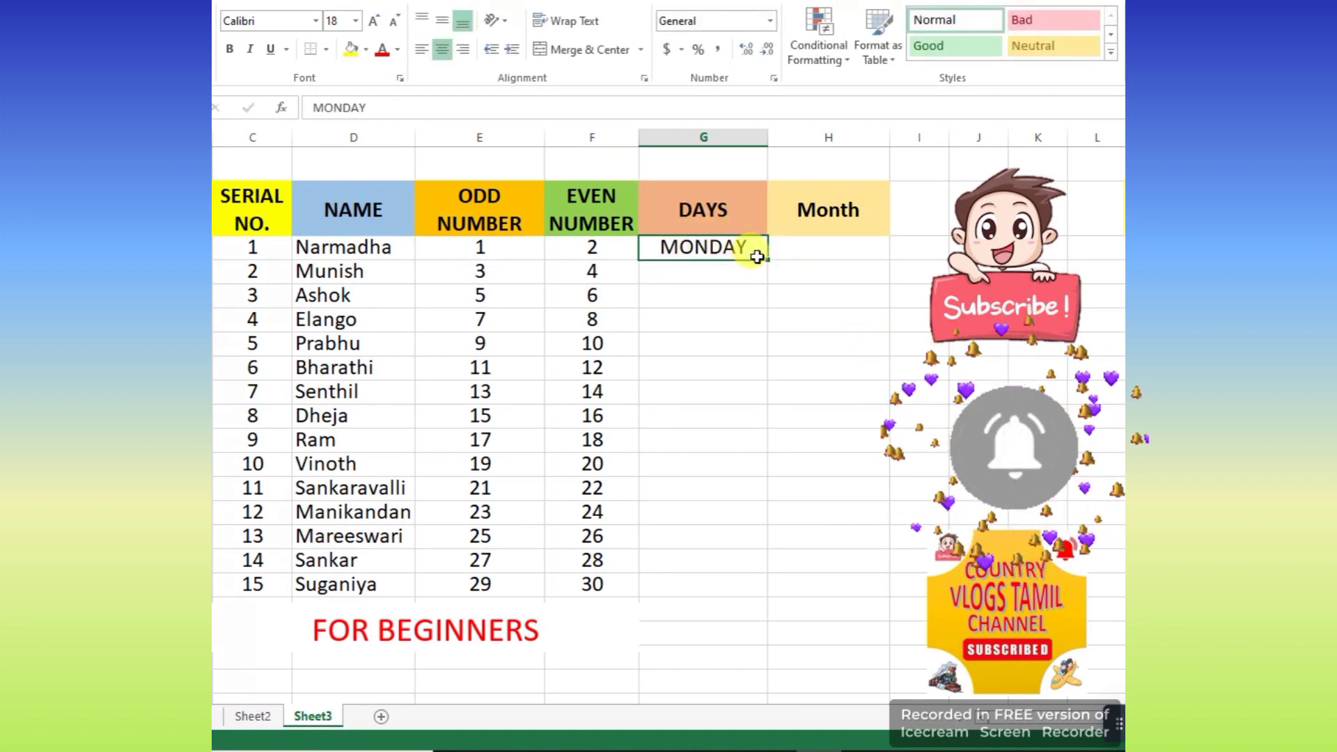
{"action": "left_click_drag", "start_coordinate": [767, 259], "coordinate": [764, 592]}
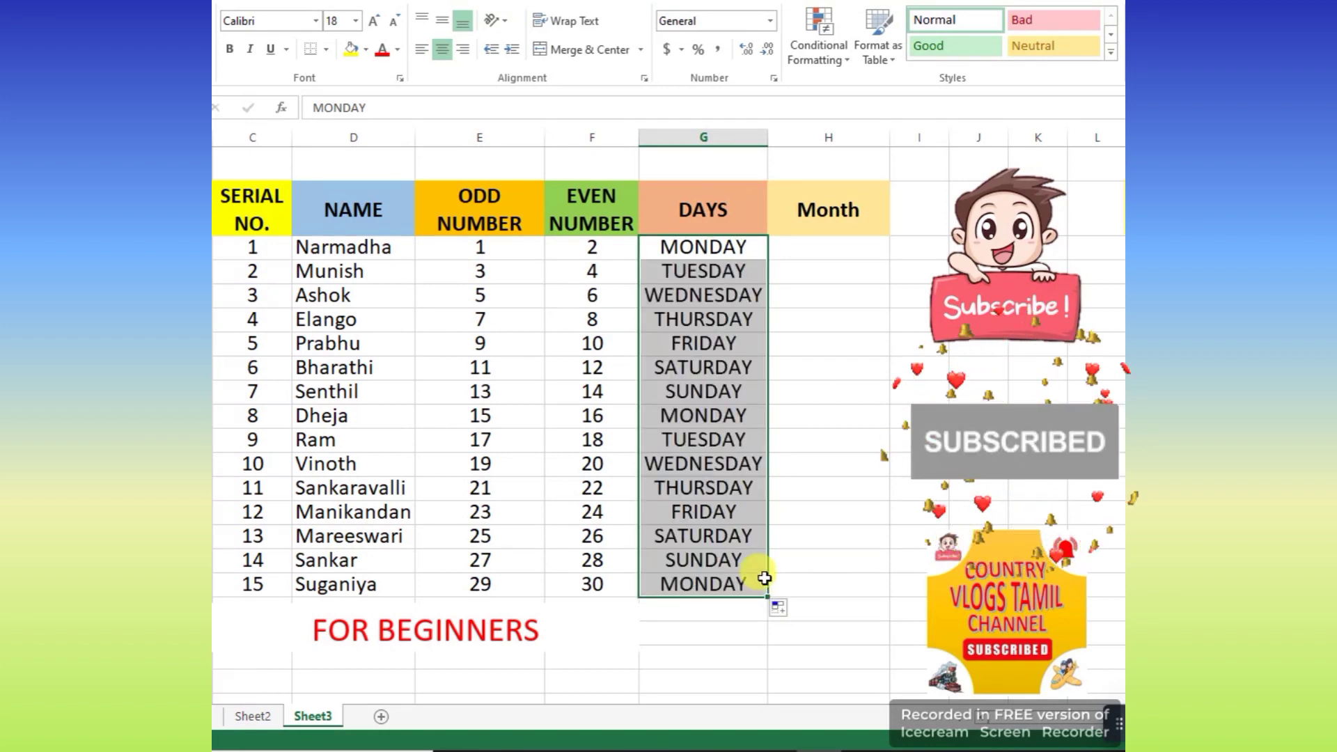
{"action": "left_click", "coordinate": [740, 318]}
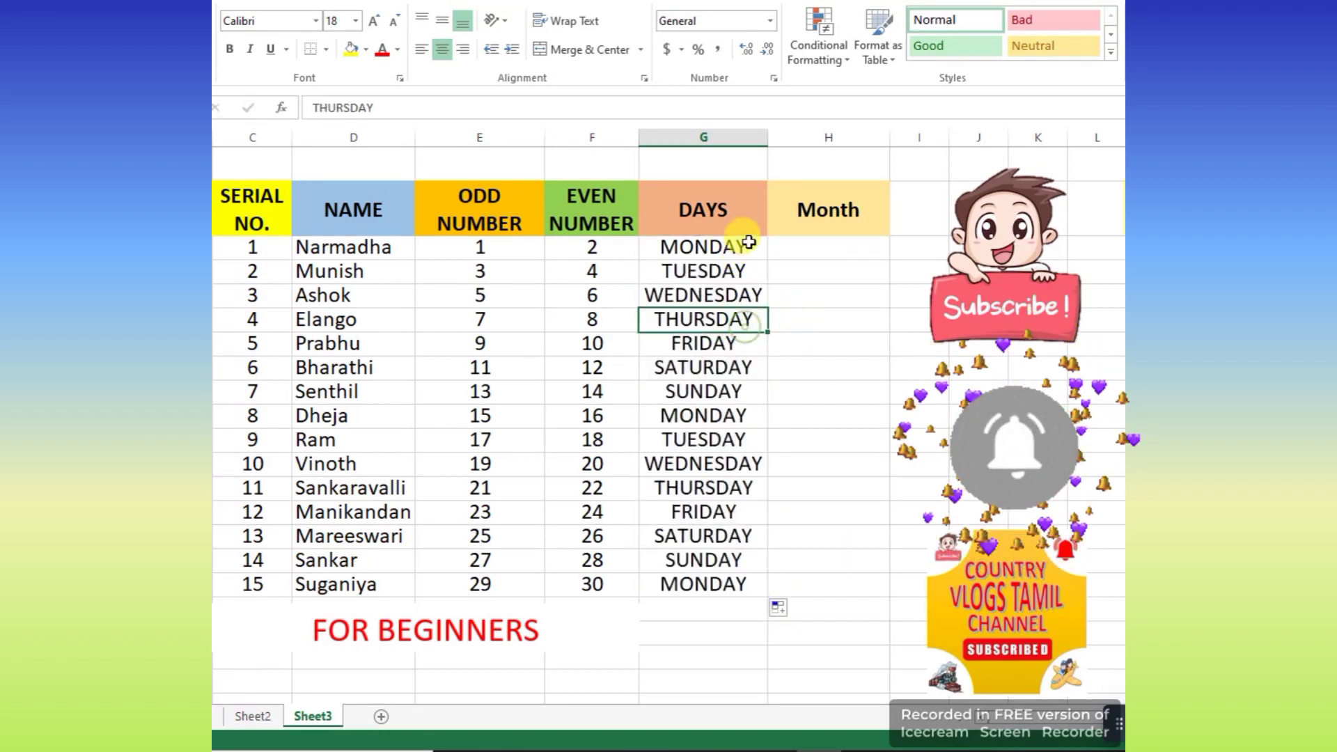
Enter JANUARY in the first Month cell and extend the month series down to the table's last row
{"action": "left_click", "coordinate": [836, 250]}
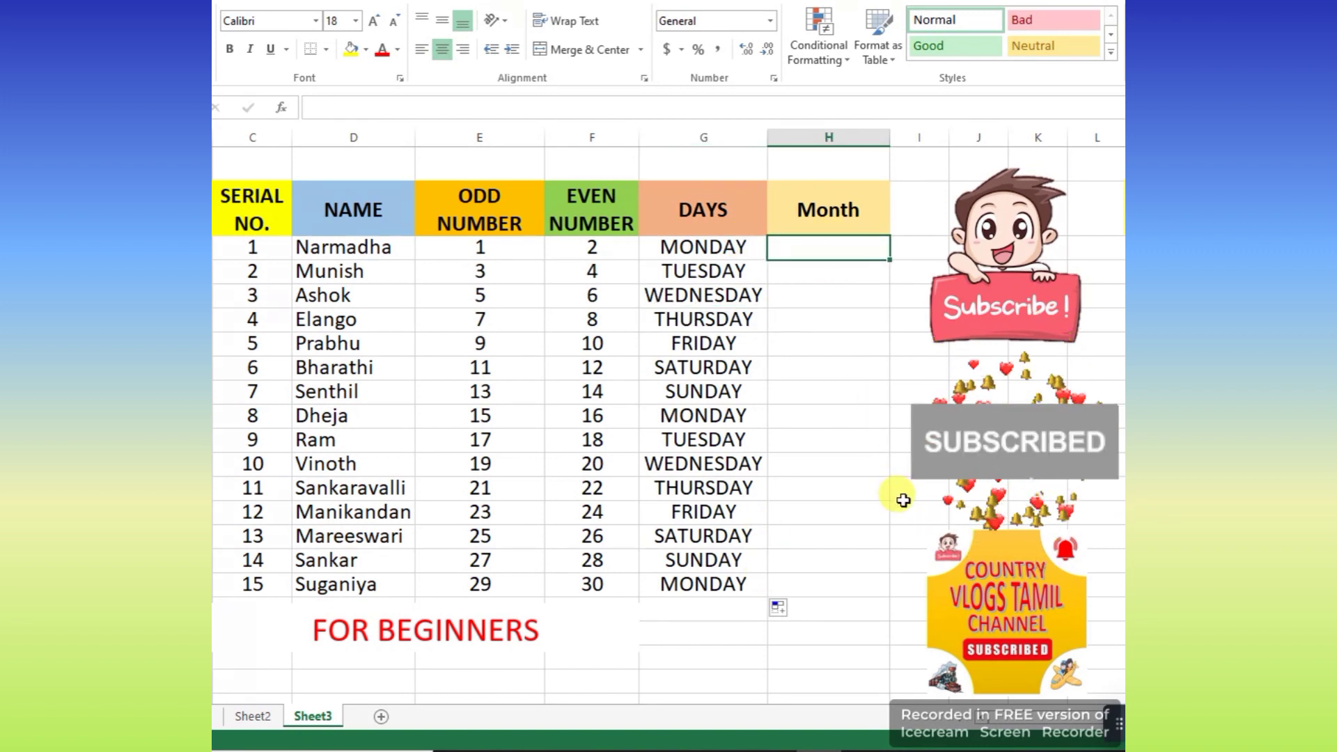
{"action": "type", "text": "JANA"}
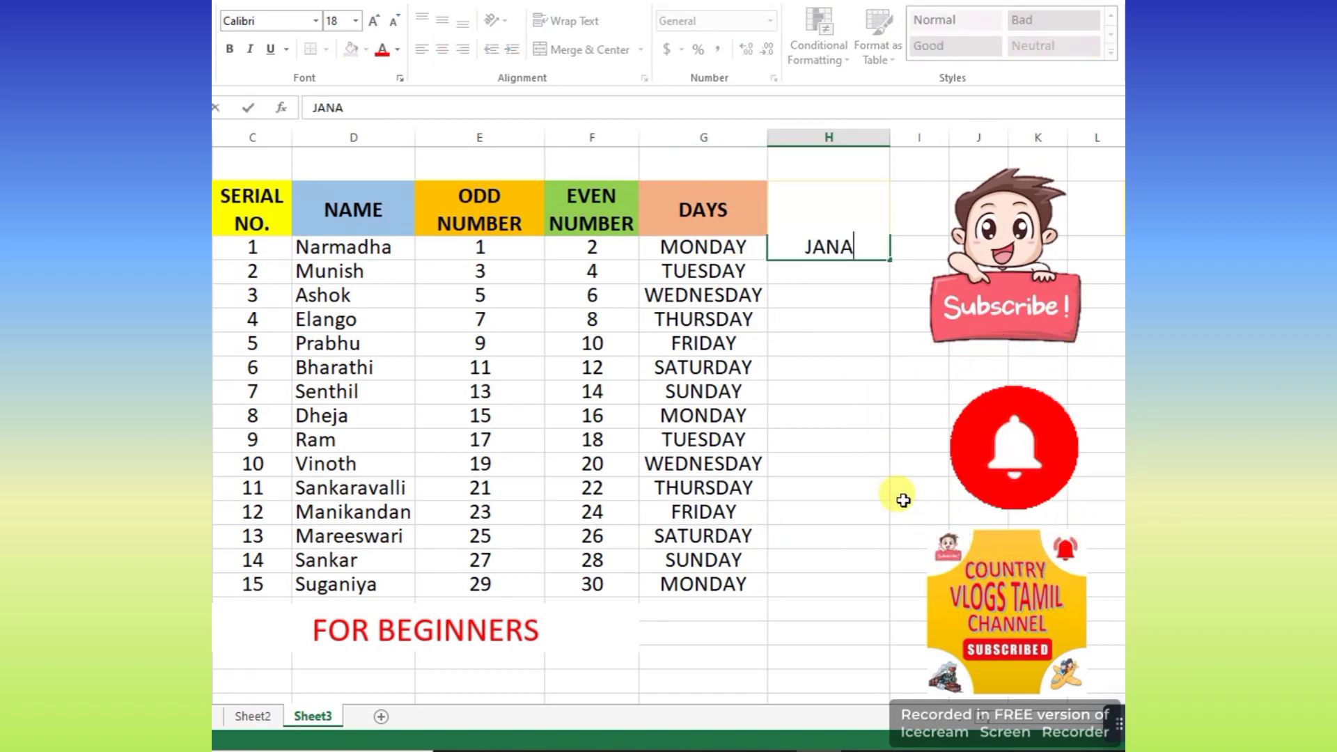
{"action": "key", "text": "BackSpace"}
{"action": "type", "text": "UARY"}
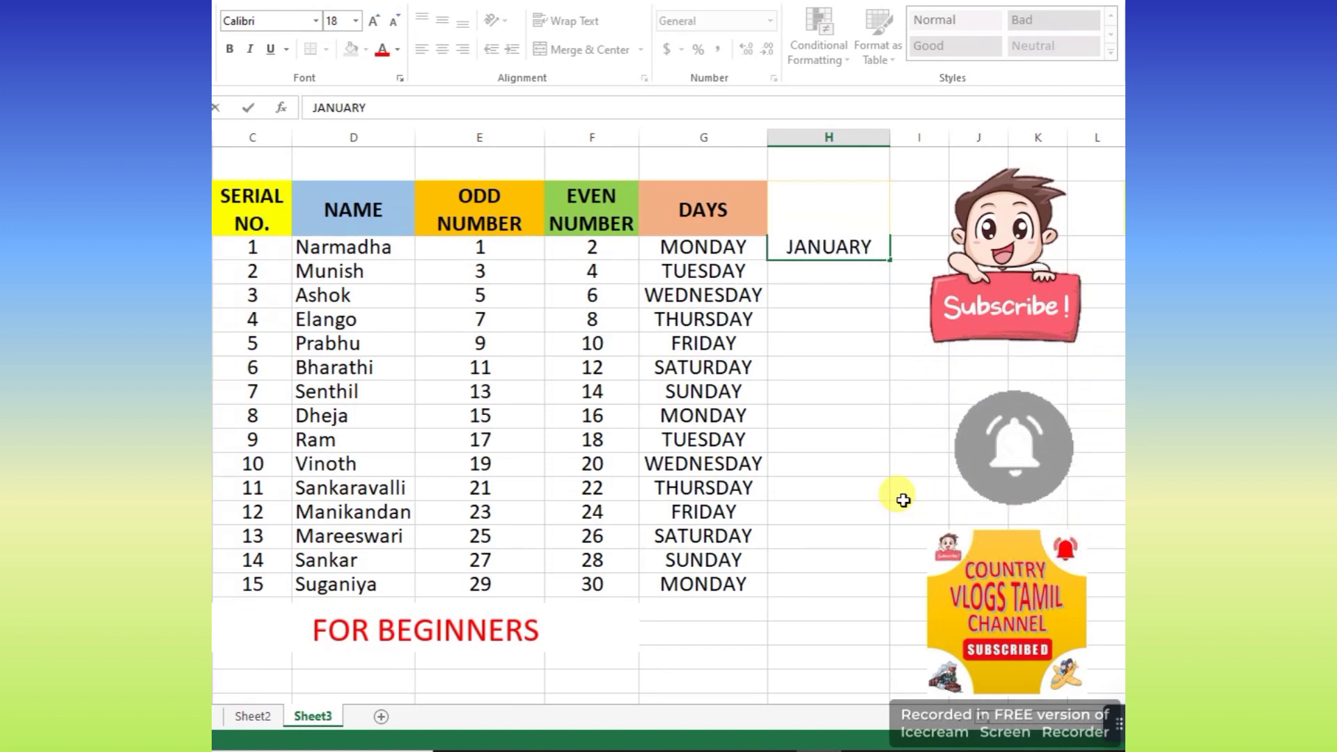
{"action": "key", "text": "Return"}
{"action": "left_click", "coordinate": [848, 251]}
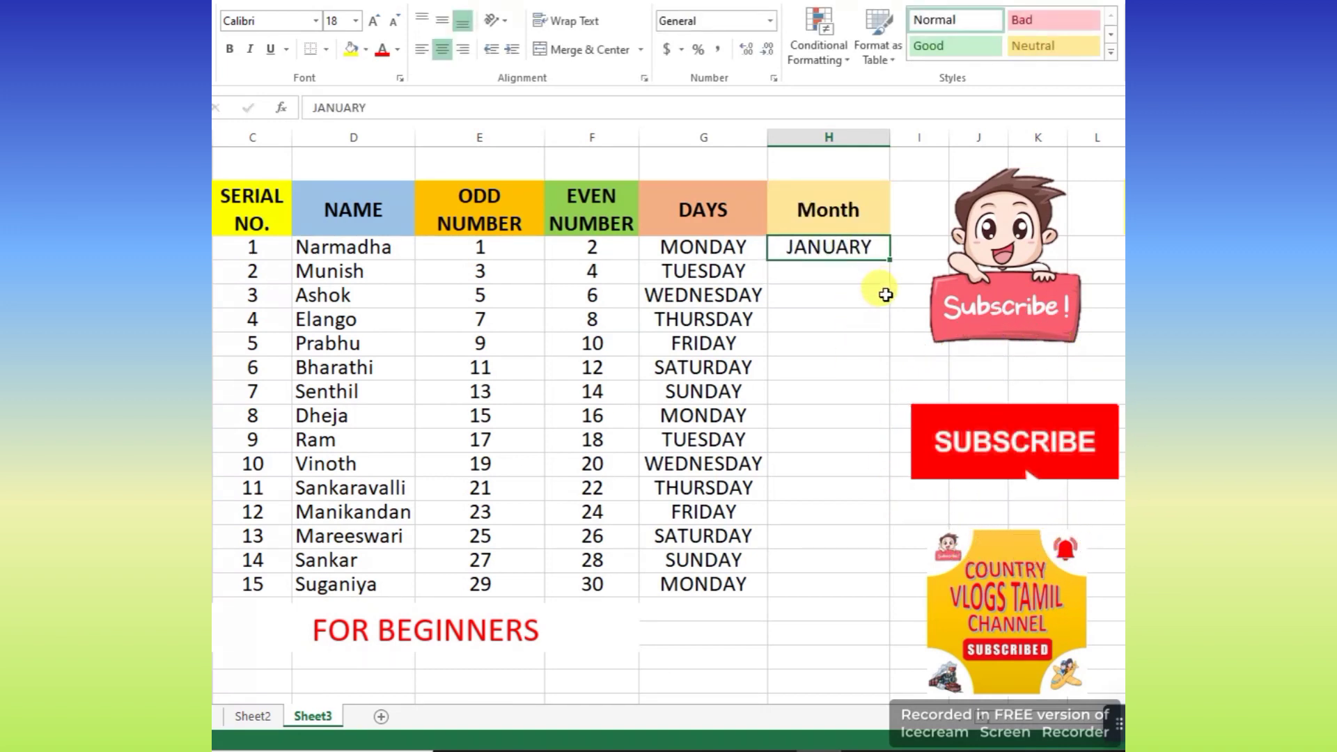
{"action": "double_click", "coordinate": [891, 260]}
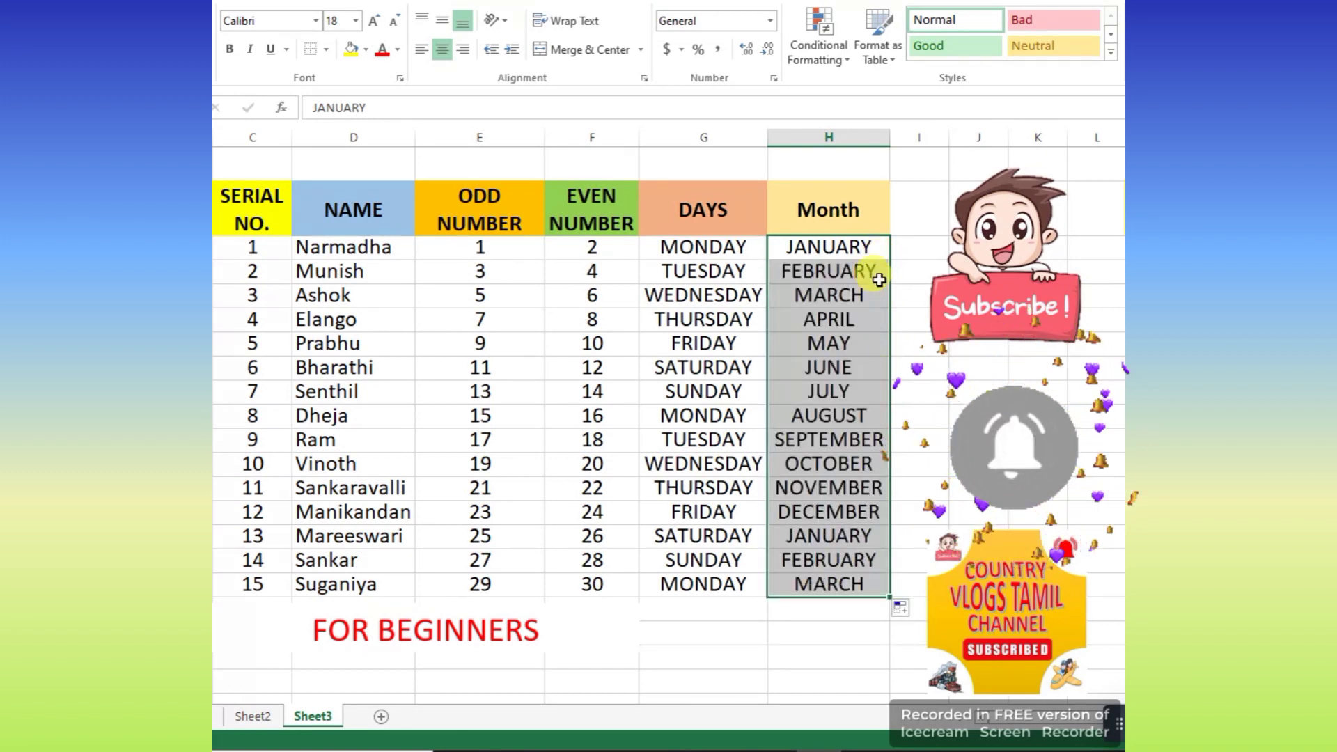
{"action": "left_click", "coordinate": [822, 296]}
Shorten the first Month entry to JAN and refill the column below with abbreviated month names
{"action": "left_click", "coordinate": [838, 251]}
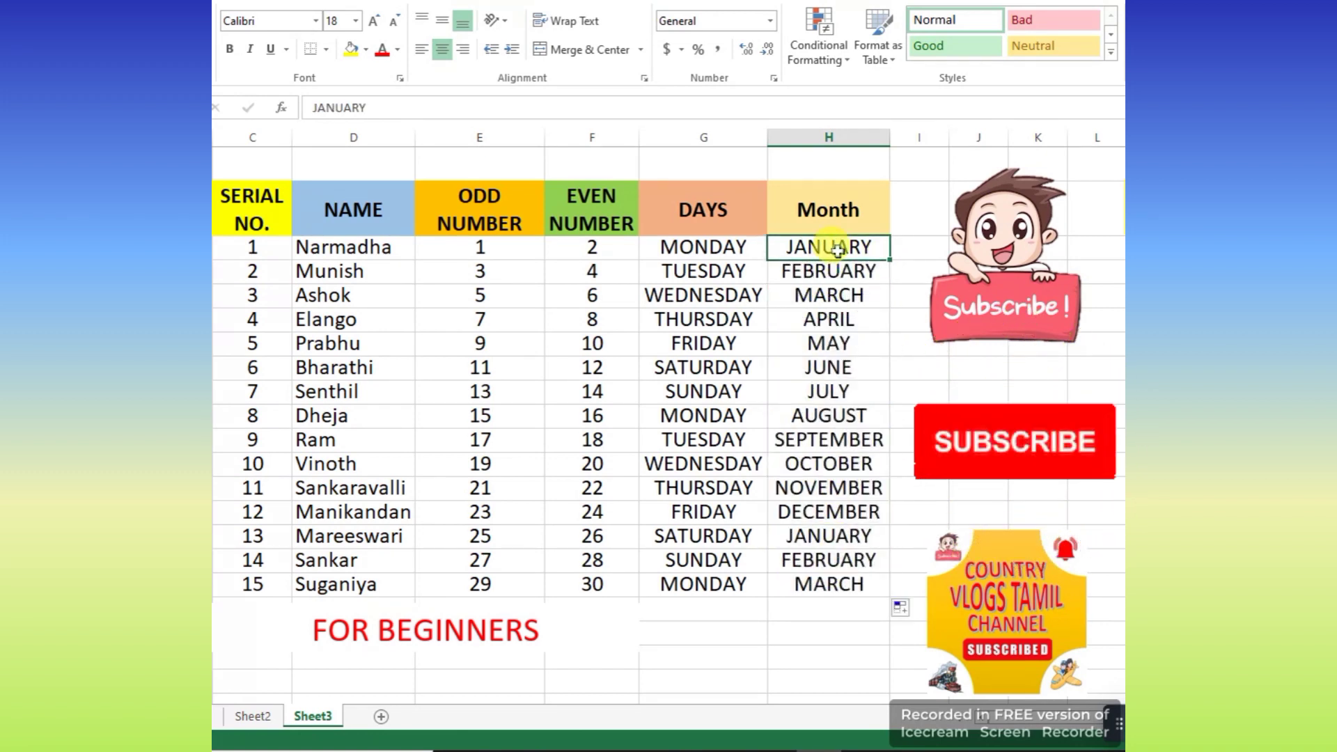
{"action": "double_click", "coordinate": [838, 251]}
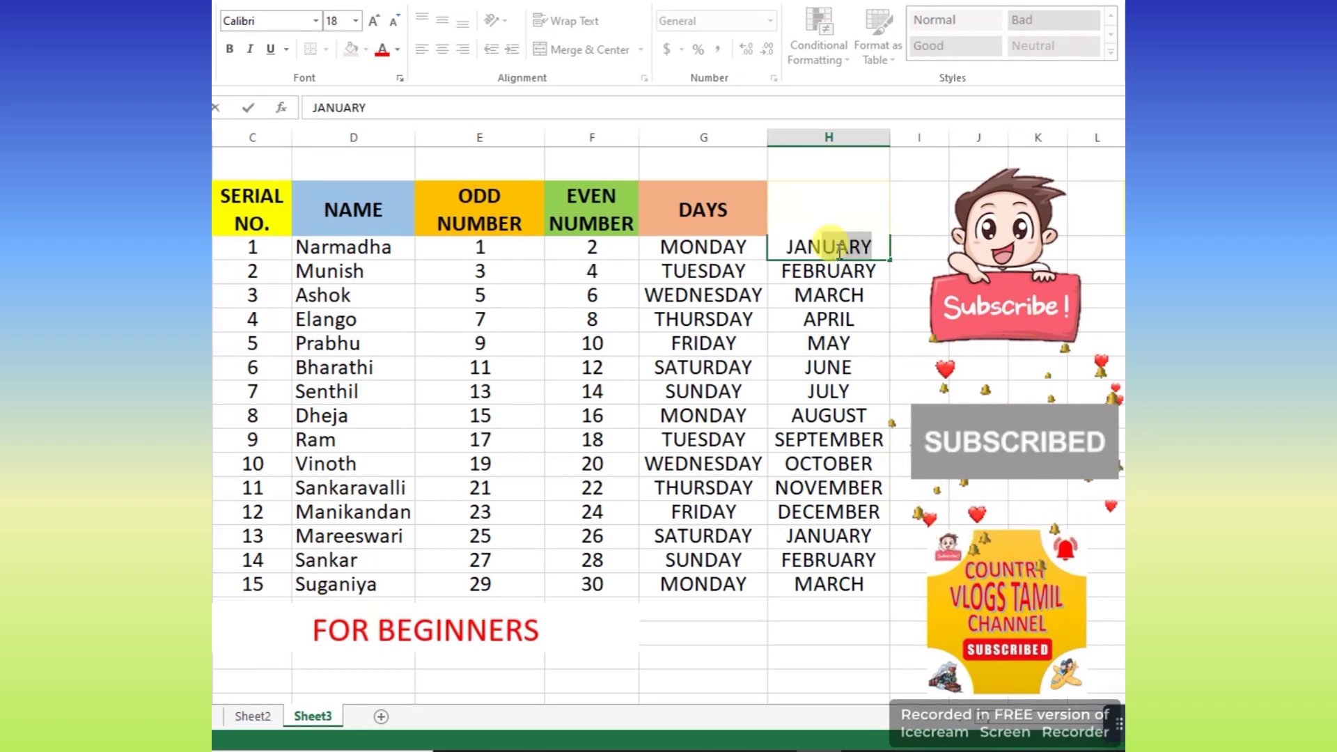
{"action": "key", "text": "BackSpace"}
{"action": "key", "text": "Return"}
{"action": "left_click", "coordinate": [883, 245]}
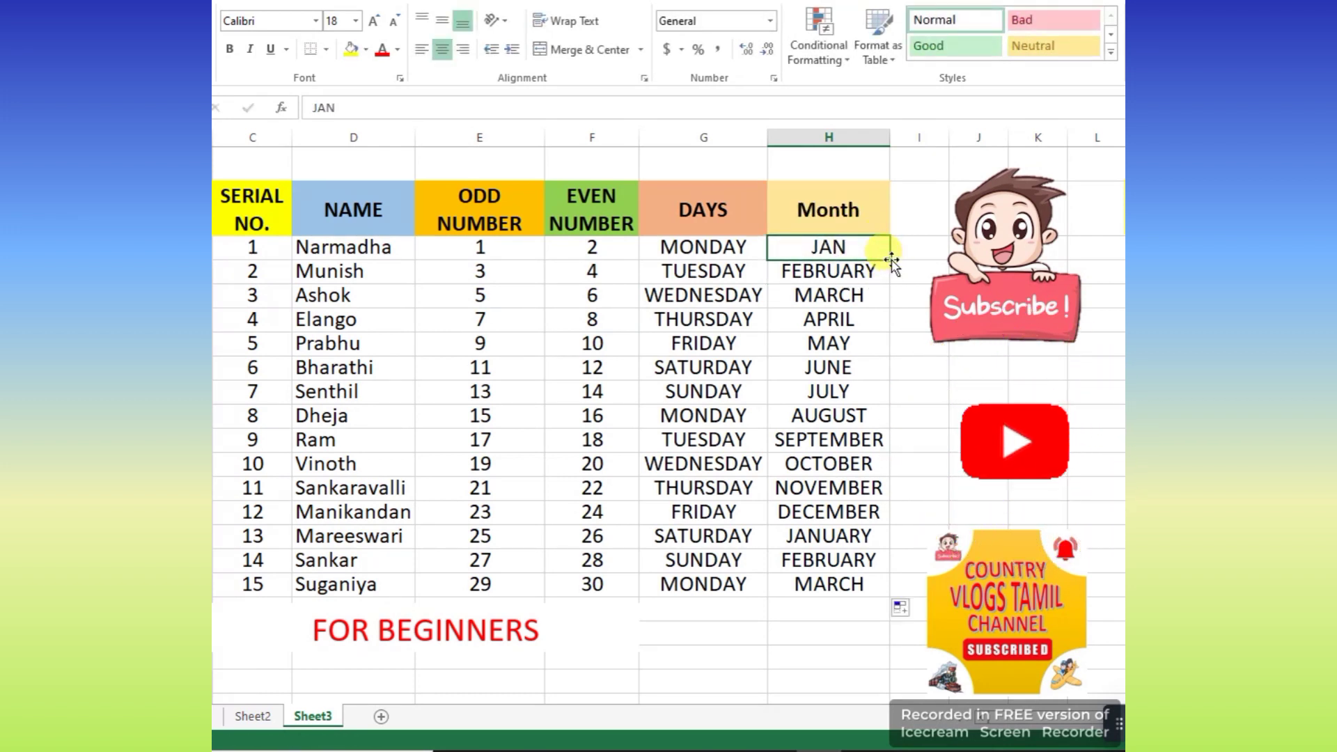
{"action": "double_click", "coordinate": [893, 261]}
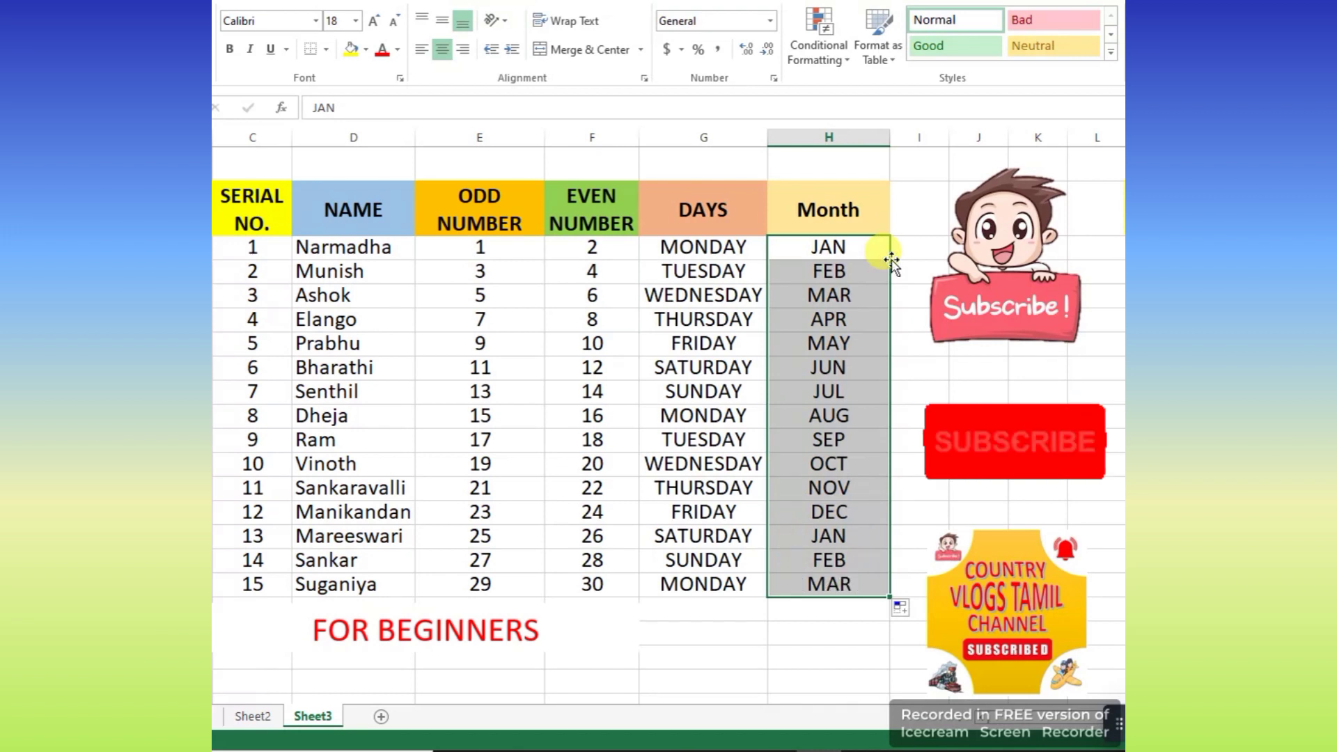
Replace the first DAYS entry with SUN and refill the column below with abbreviated weekday names
{"action": "left_click", "coordinate": [685, 247]}
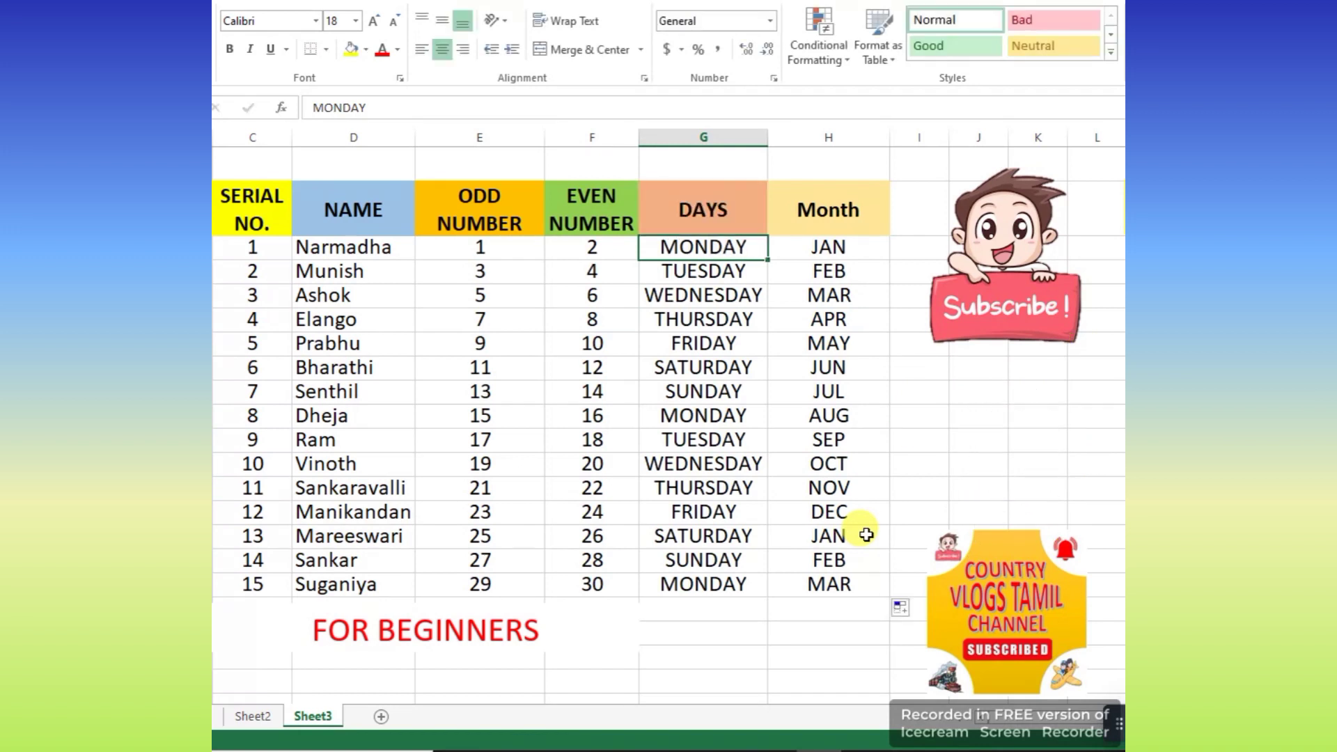
{"action": "type", "text": "SUN"}
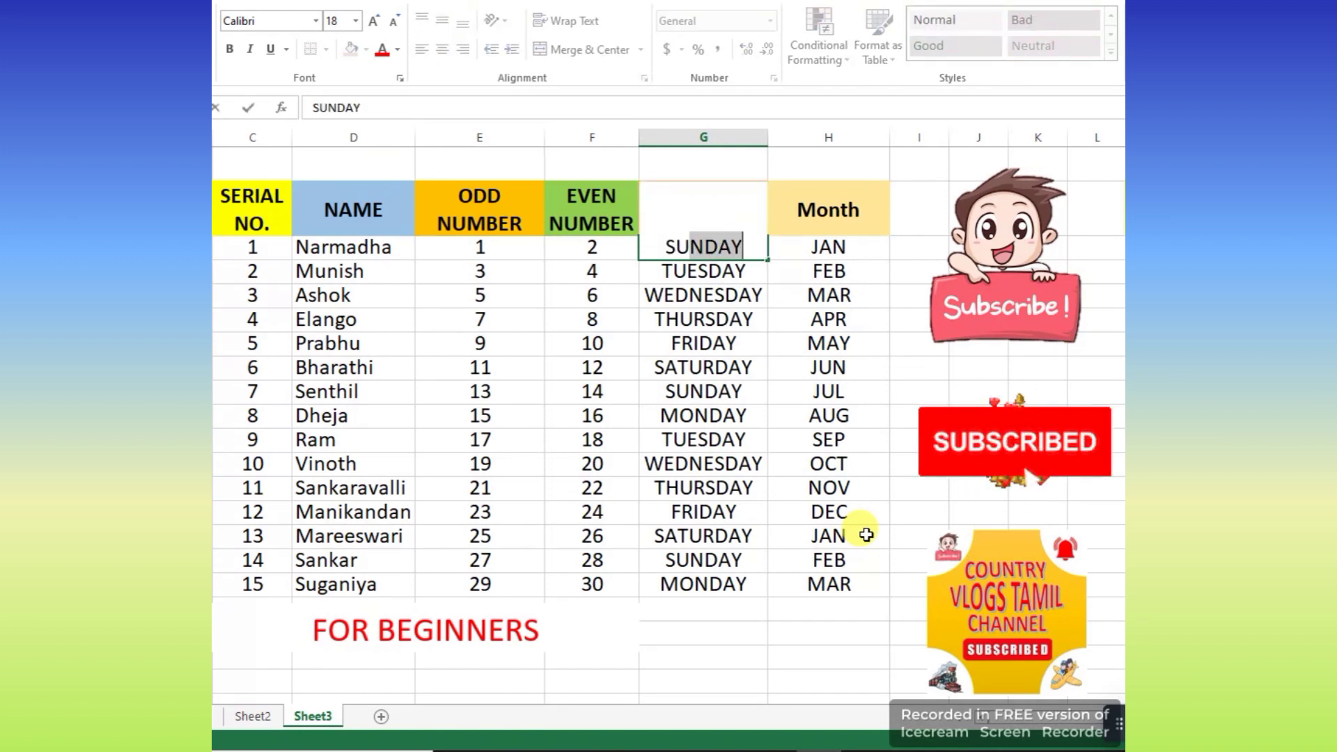
{"action": "key", "text": "Delete"}
{"action": "key", "text": "Return"}
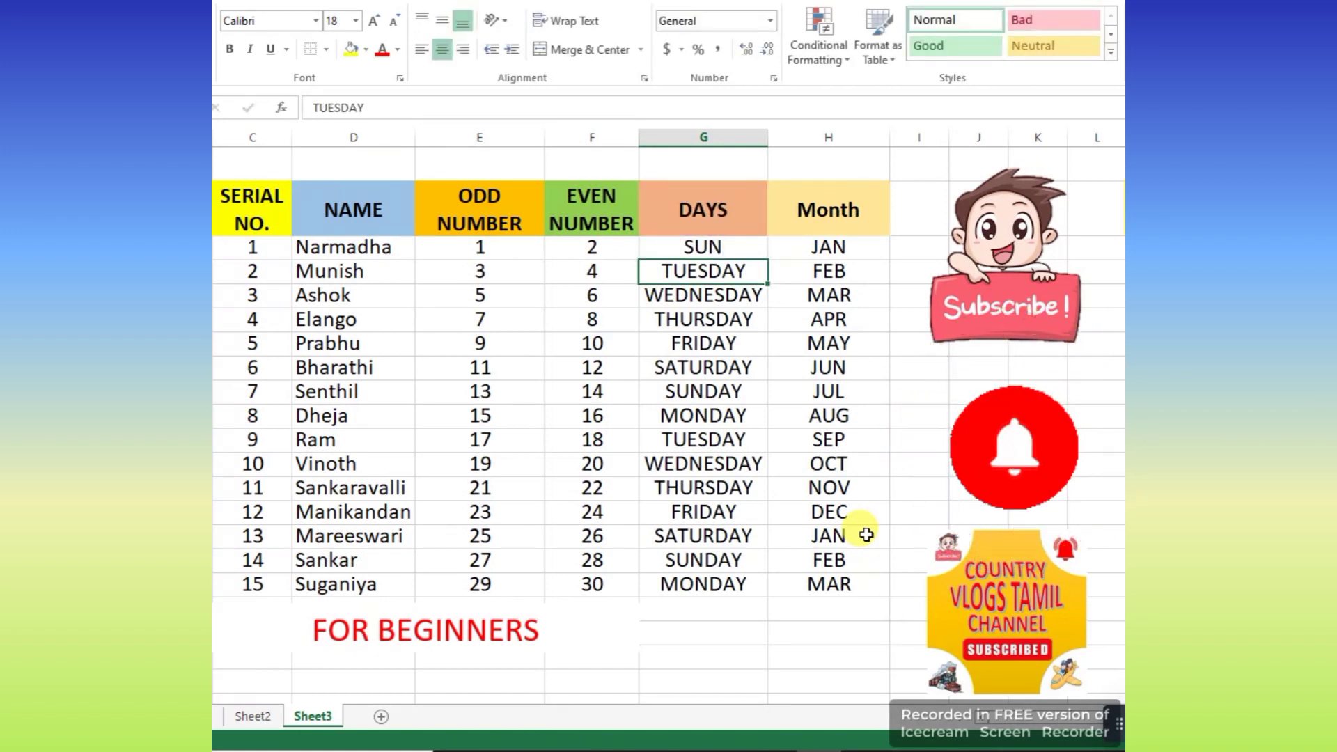
{"action": "left_click", "coordinate": [731, 241]}
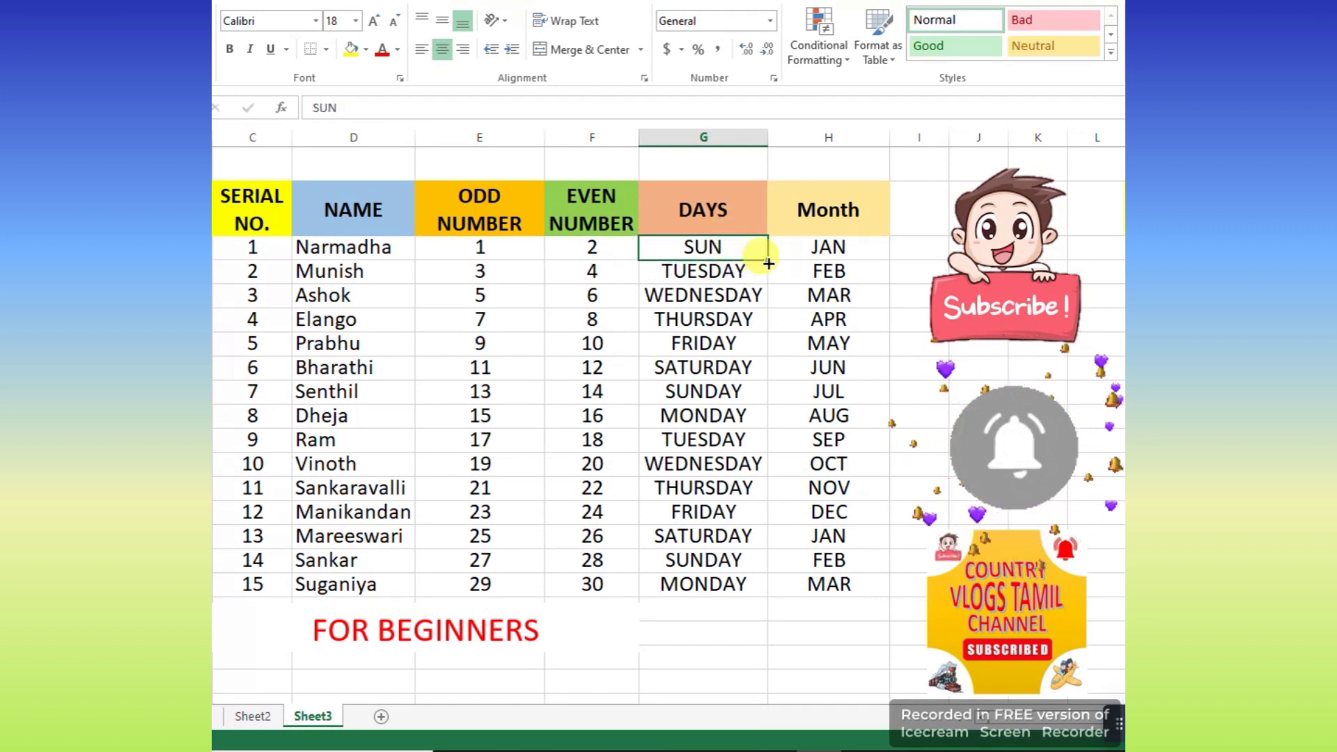
{"action": "double_click", "coordinate": [767, 259]}
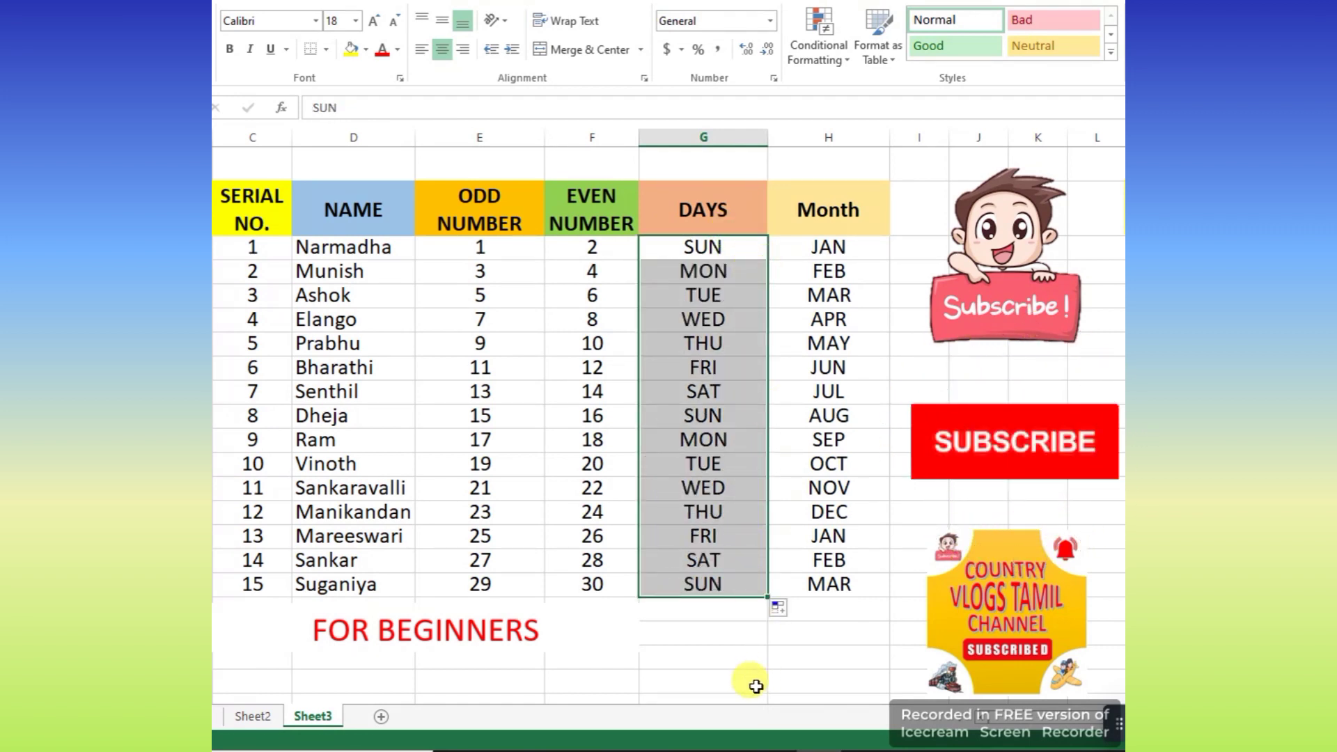